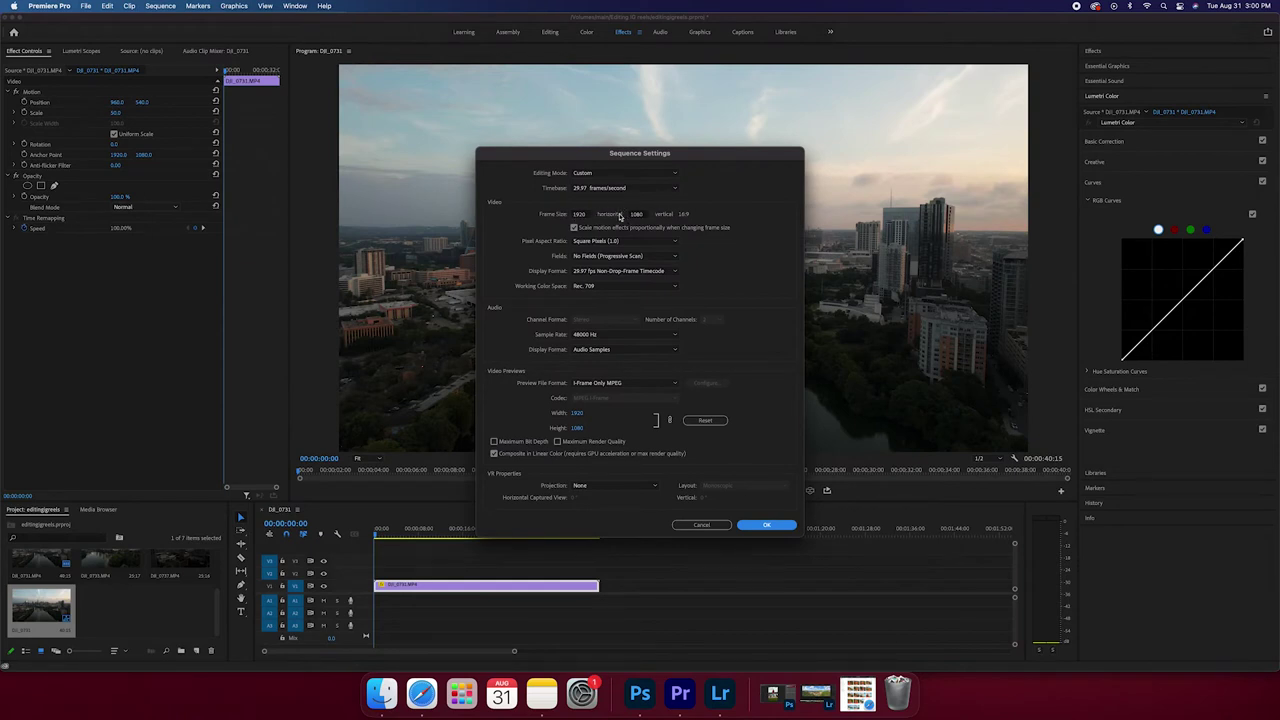
Set the sequence frame size to 1080 by 1920, enable Maximum Render Quality, and accept deleting the existing previews
double_click(580, 214)
text(1080)
key(Tab)
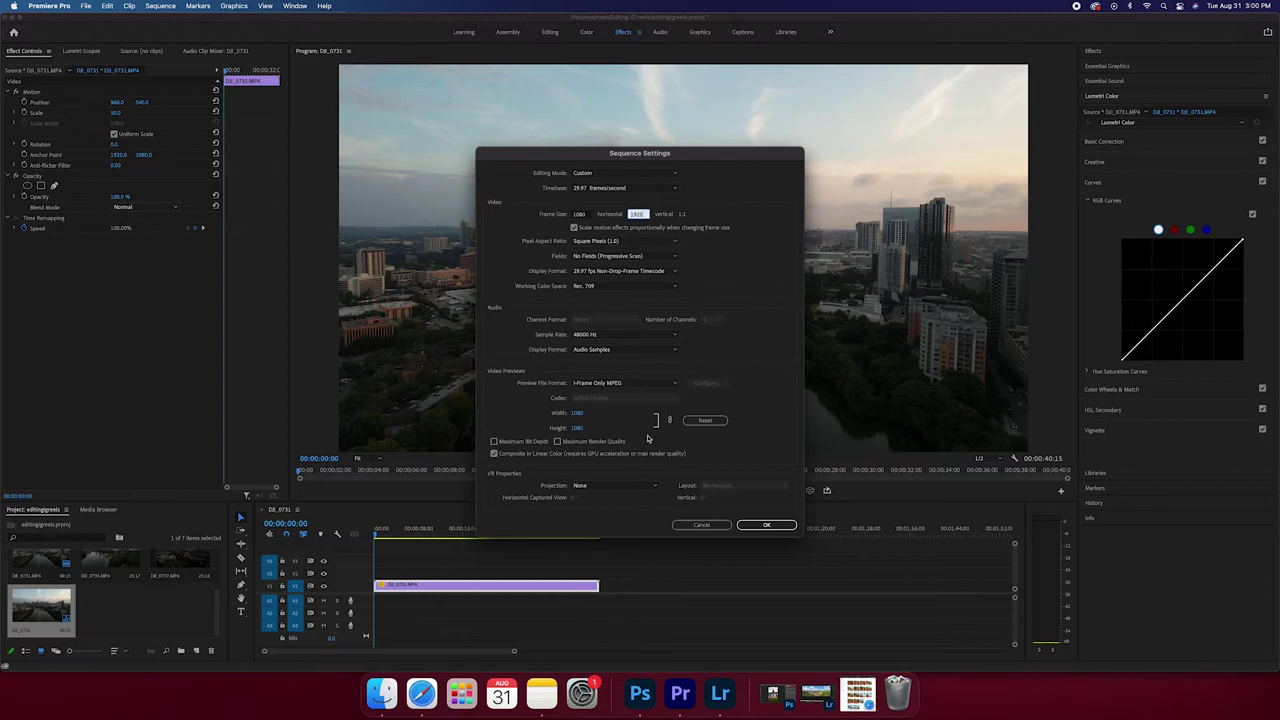
text(1920)
key(Tab)
click(557, 441)
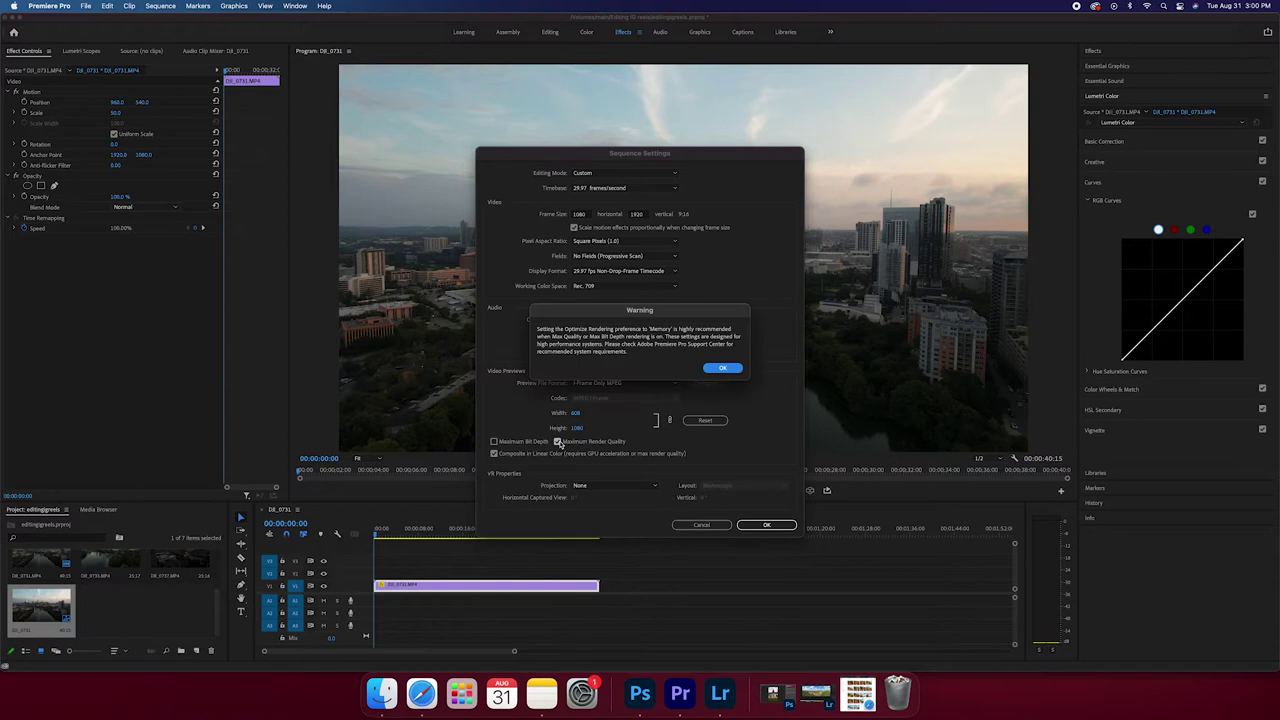
click(726, 369)
click(766, 524)
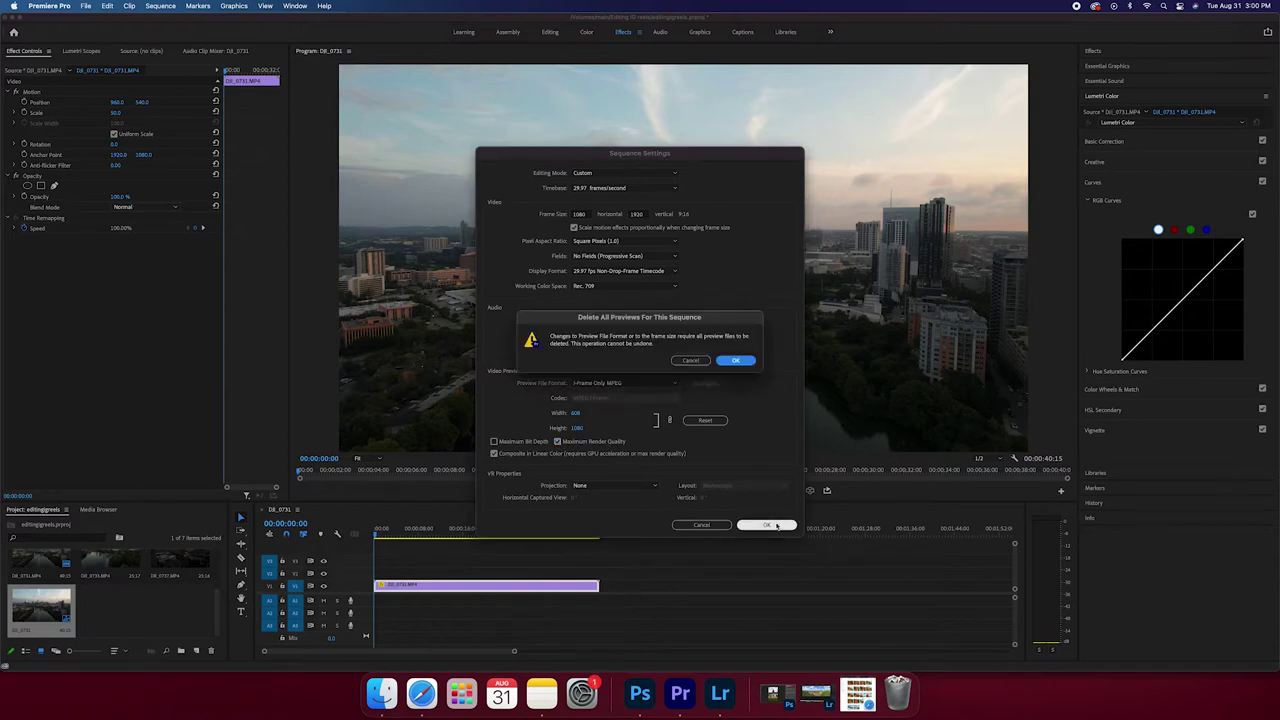
key(Return)
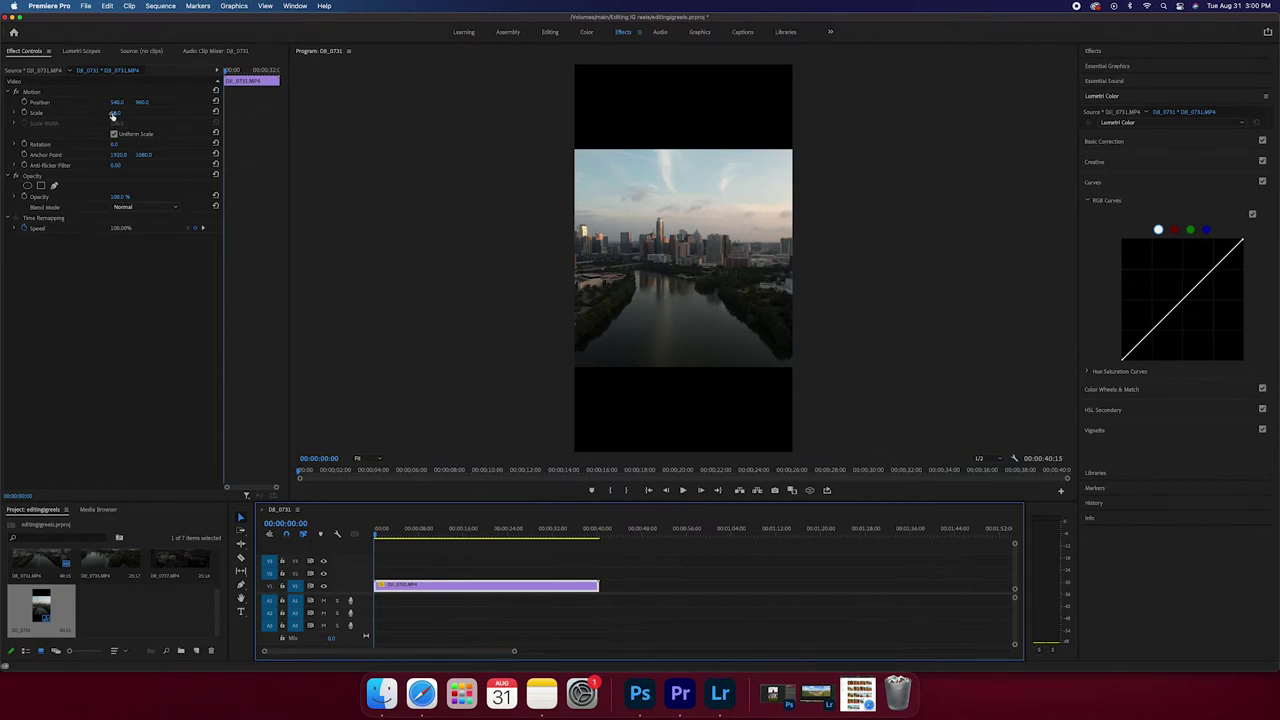
Scale the skyline clip to about 89 to fill the vertical frame and preview its playback
drag(114, 114, 133, 114)
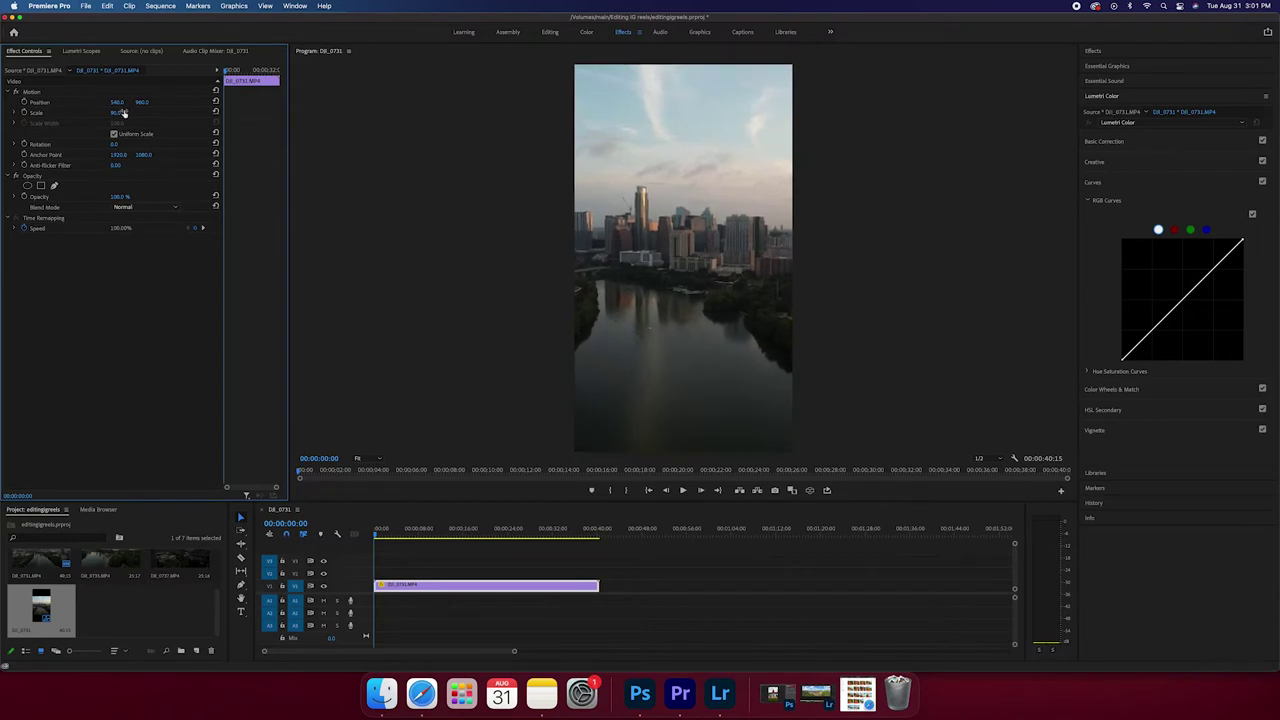
click(465, 542)
key(space)
mouse_move(389, 536)
mouse_down()
mouse_move(565, 545)
mouse_move(367, 528)
mouse_up()
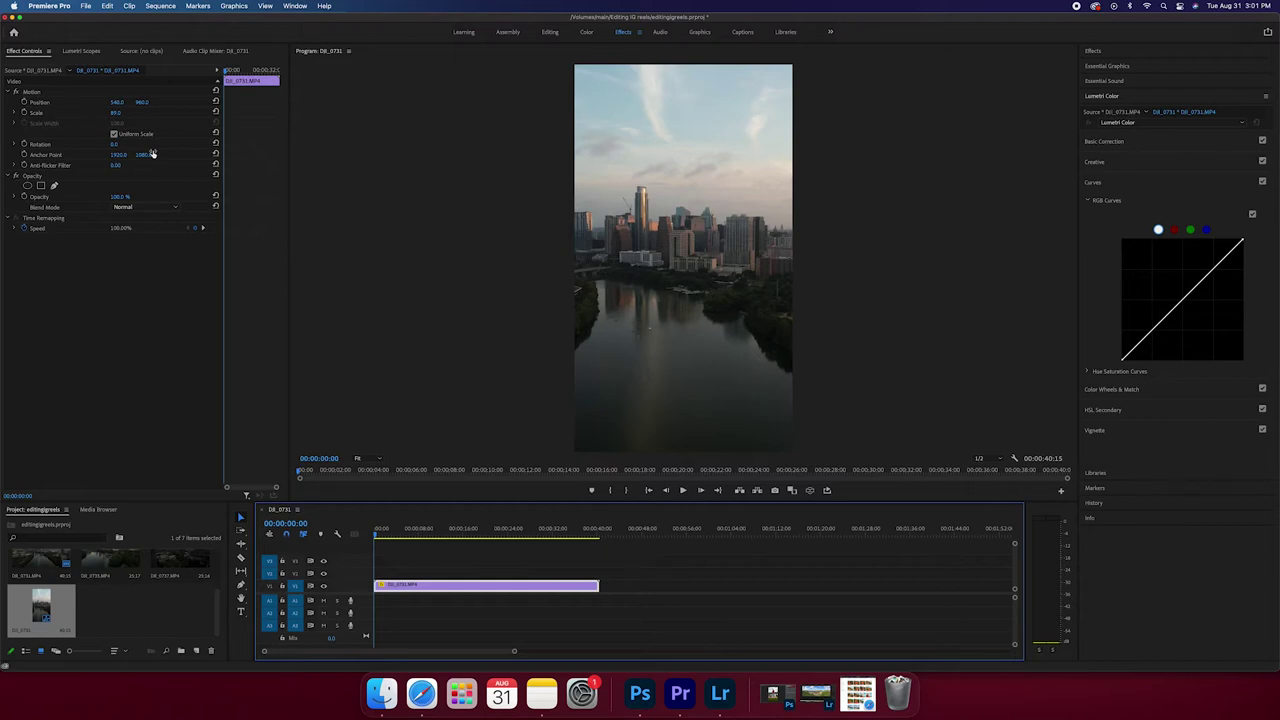
Set the clip's Scale to 125 and horizontal Anchor Point to 1910, with starting Motion keyframes on the first frame
click(119, 112)
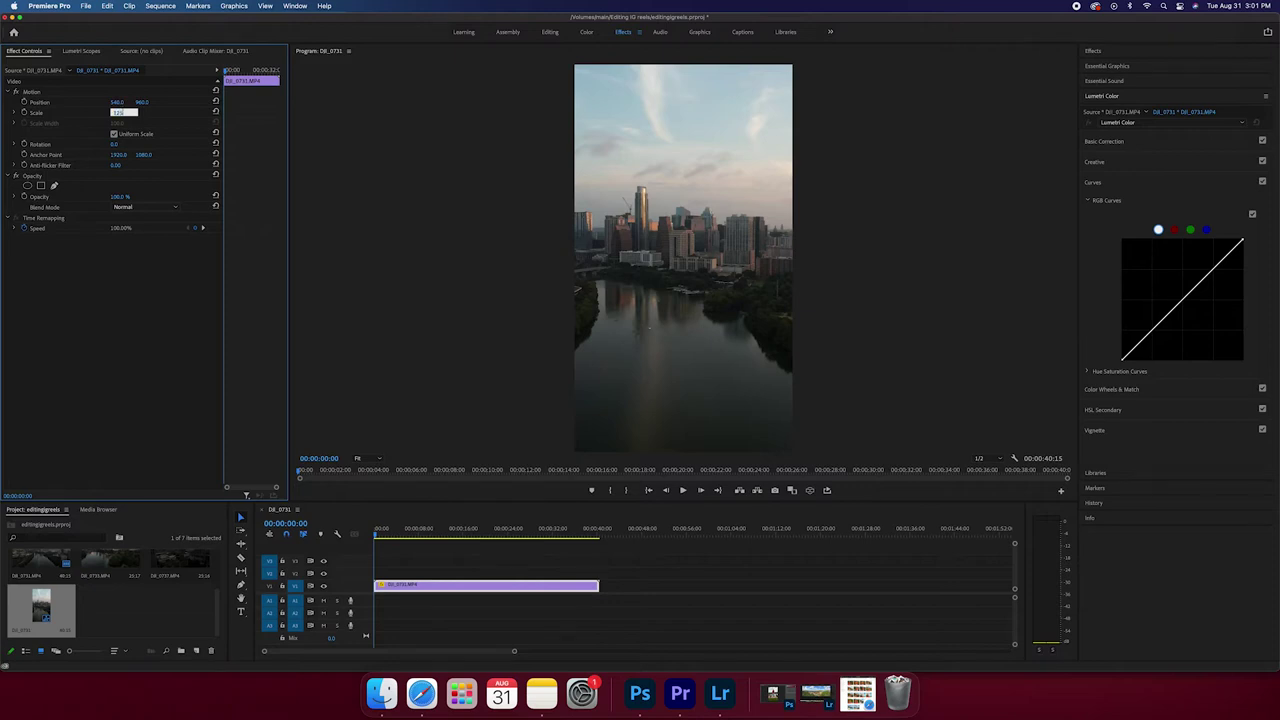
text(125)
key(Return)
drag(118, 155, 158, 155)
click(120, 154)
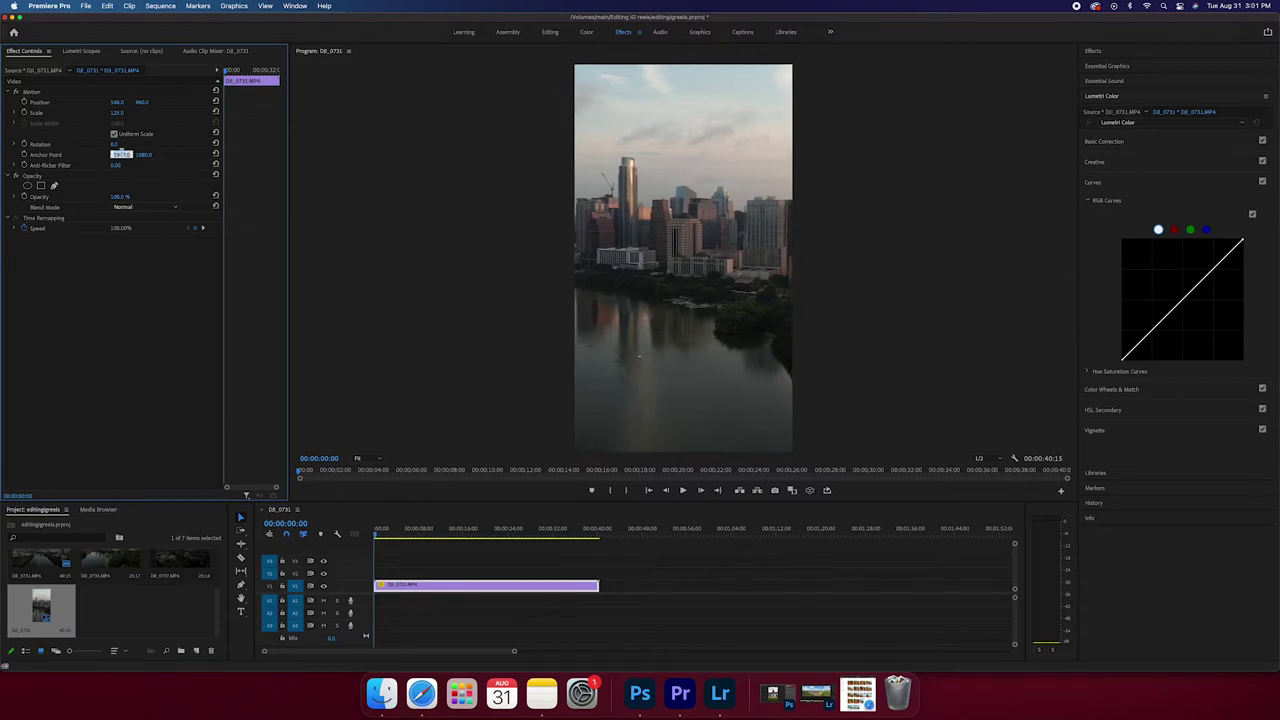
text(1)
key(Return)
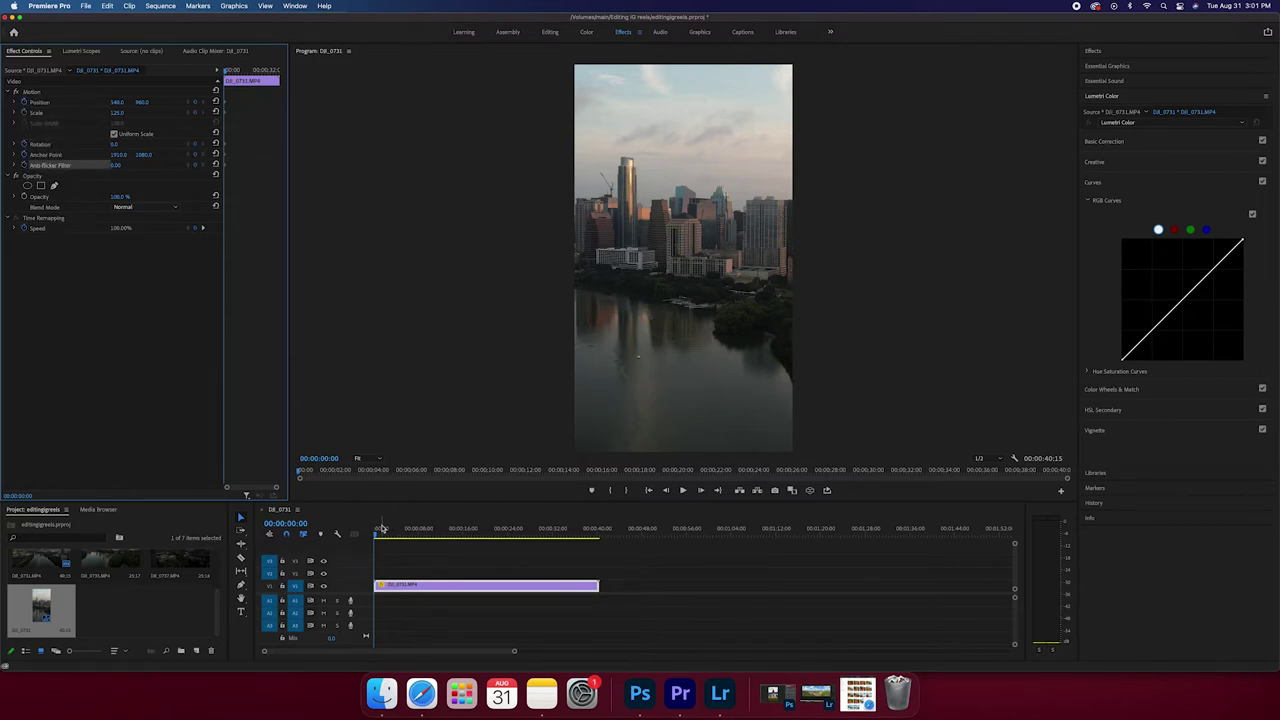
Rate-stretch the clip so it ends at 00:00:15:00 and play it from the start
drag(382, 528, 458, 542)
key(r)
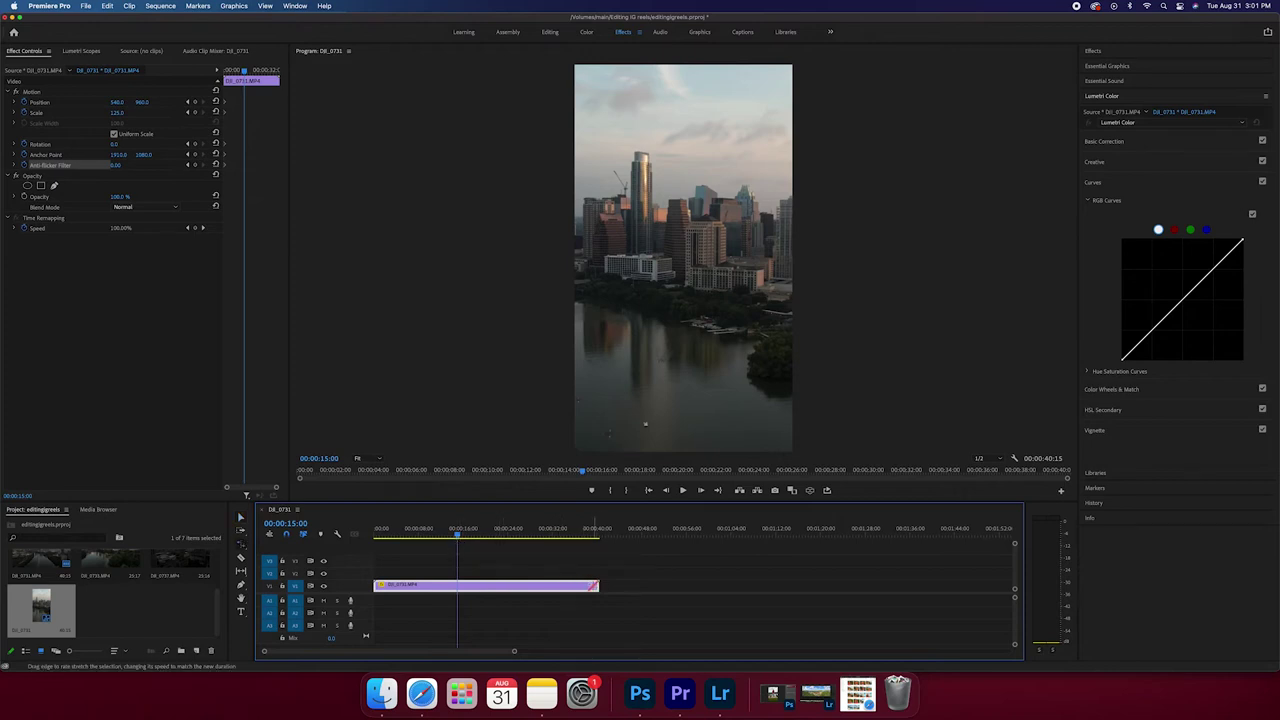
drag(596, 585, 456, 575)
key(Home)
key(space)
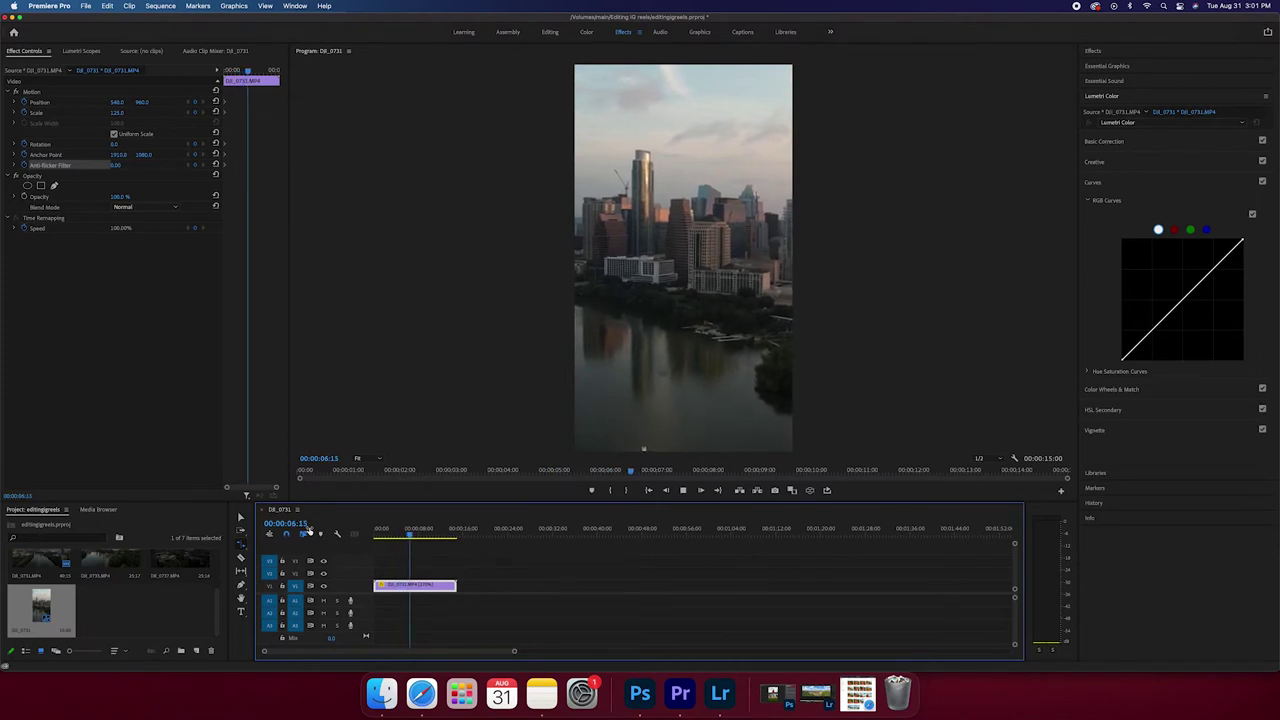
Keyframe the horizontal Anchor Point at about 2040 on the clip's last frame, 00:00:14:29
key(v)
drag(429, 532, 455, 530)
scroll(454, 547, up, 5)
key(Right)
key(Right)
key(Right)
key(Right)
key(Right)
key(Right)
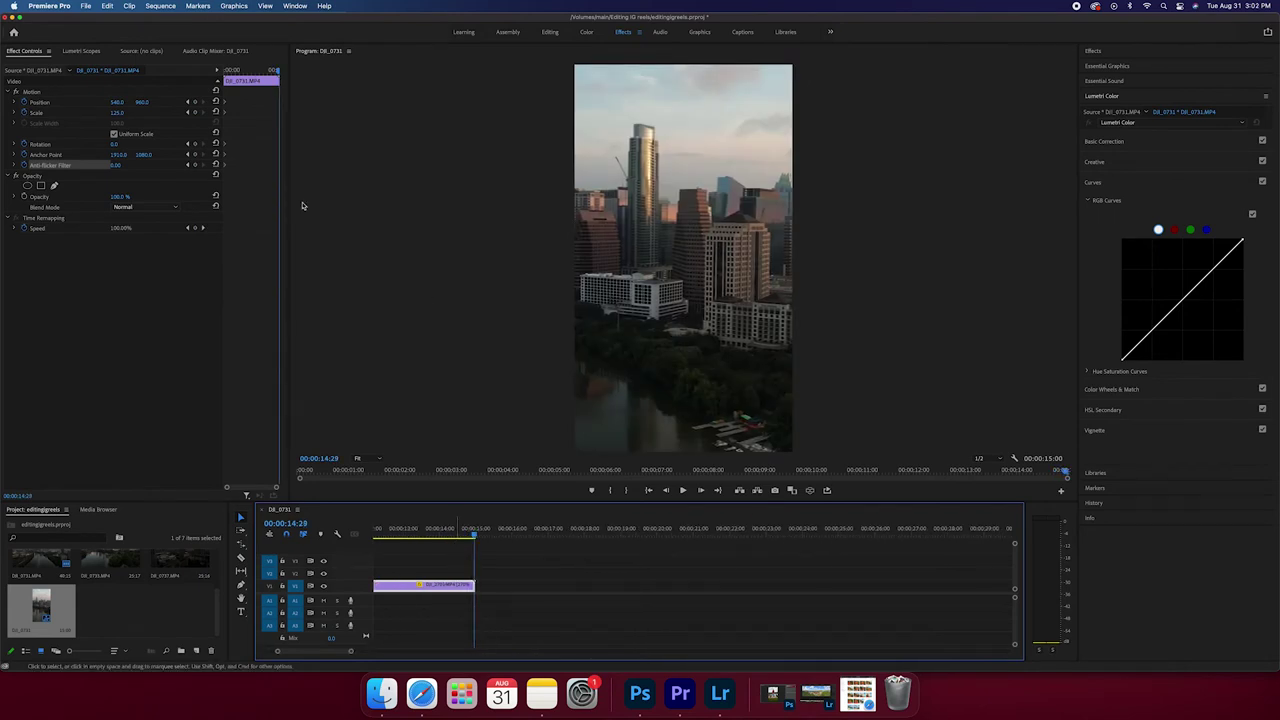
click(123, 155)
drag(123, 155, 183, 155)
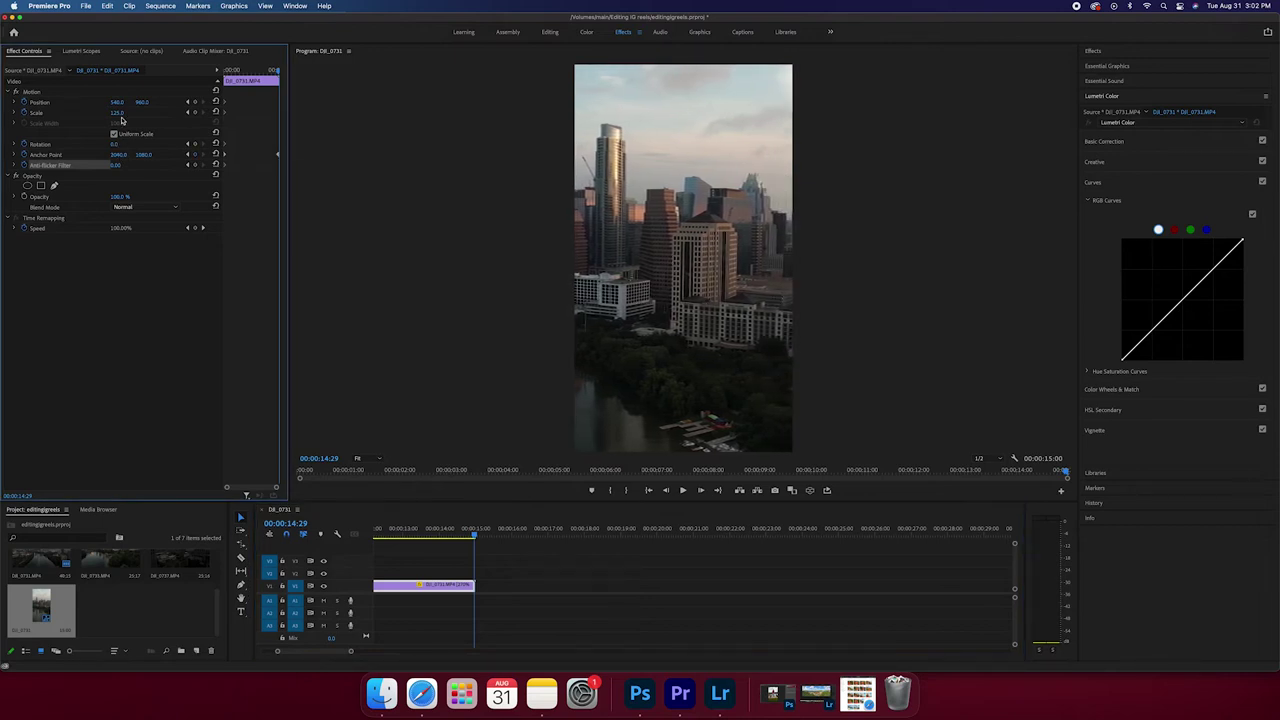
Keyframe the Scale at 90 on the clip's last frame and preview the animated move
click(119, 112)
text(90)
key(Return)
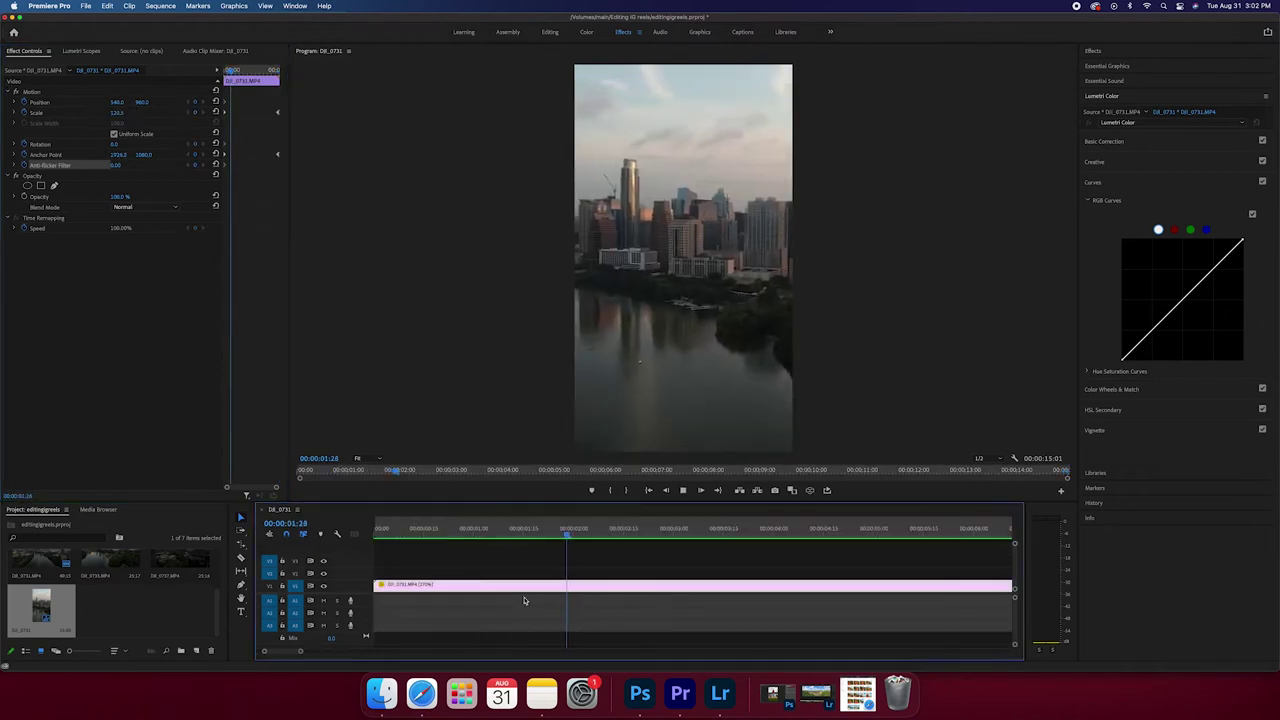
scroll(615, 595, down, 5)
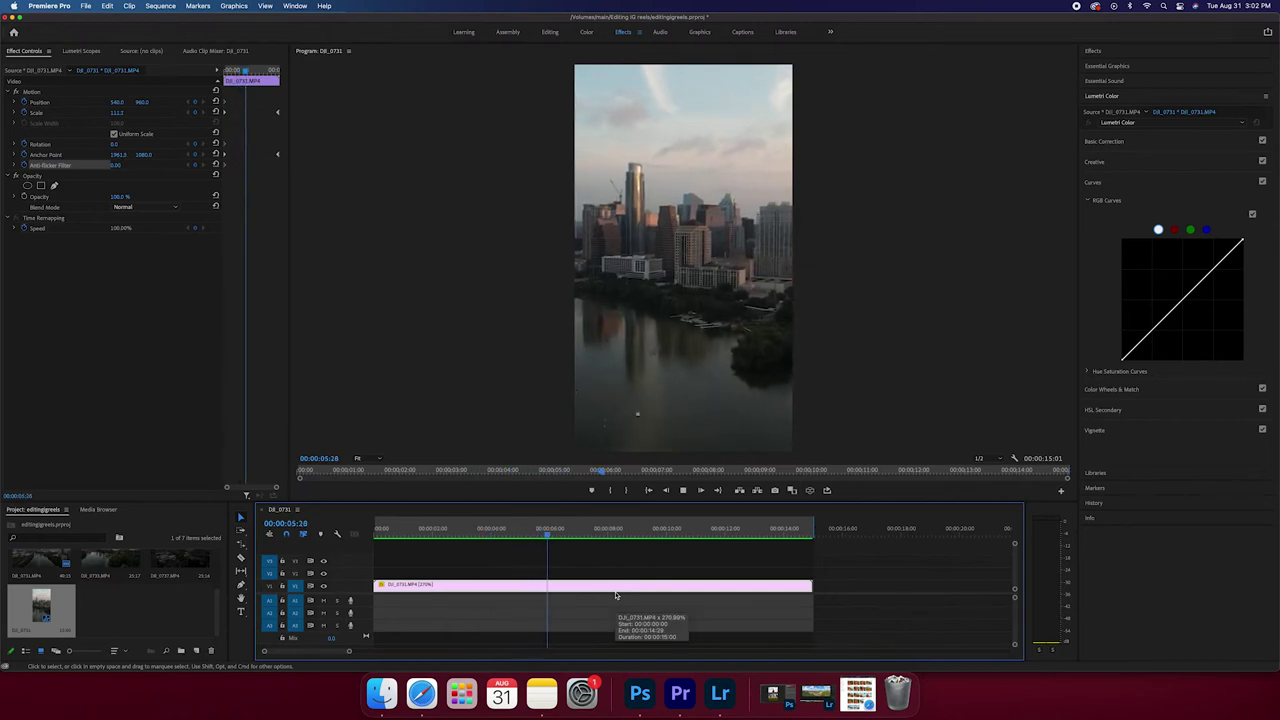
key(minus)
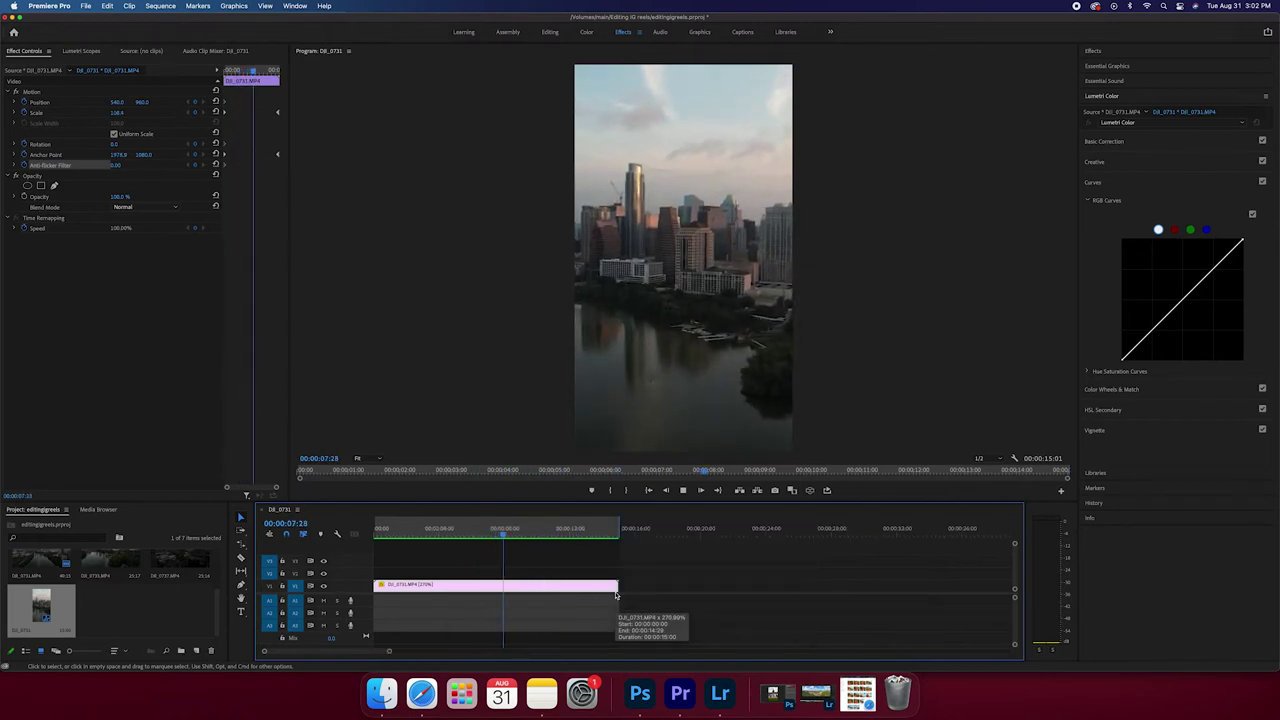
drag(535, 527, 354, 531)
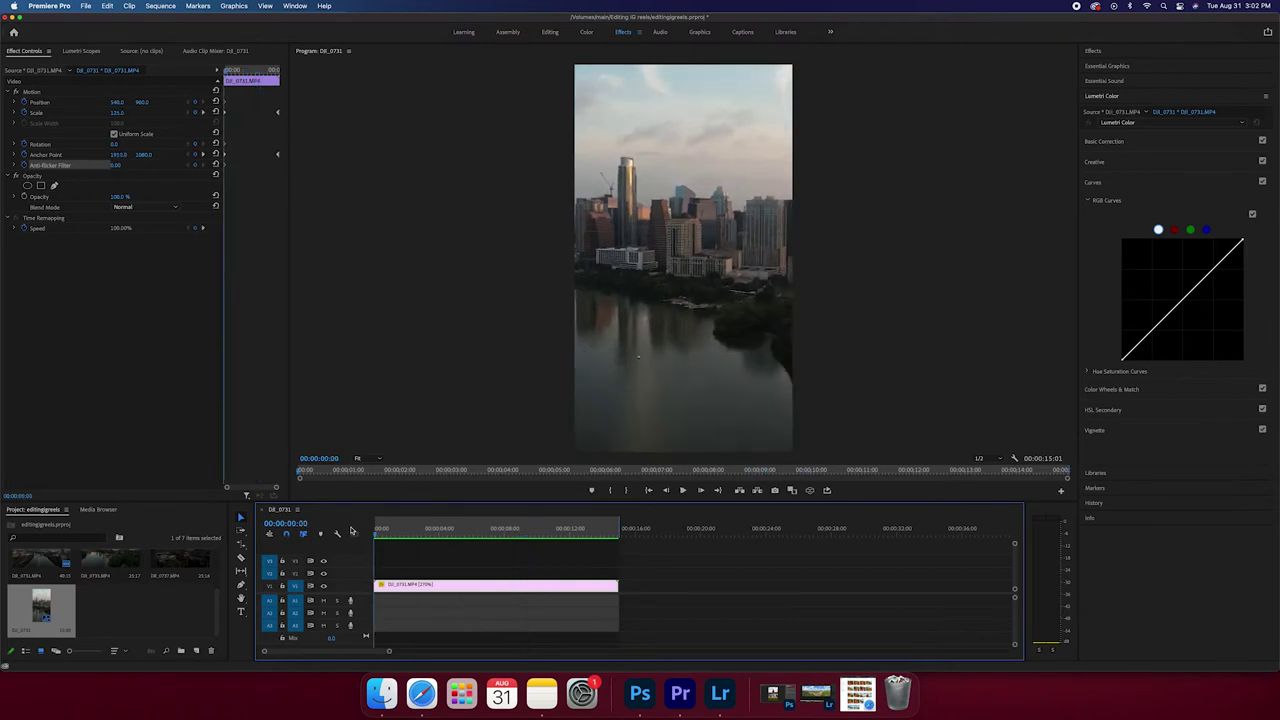
key(backslash)
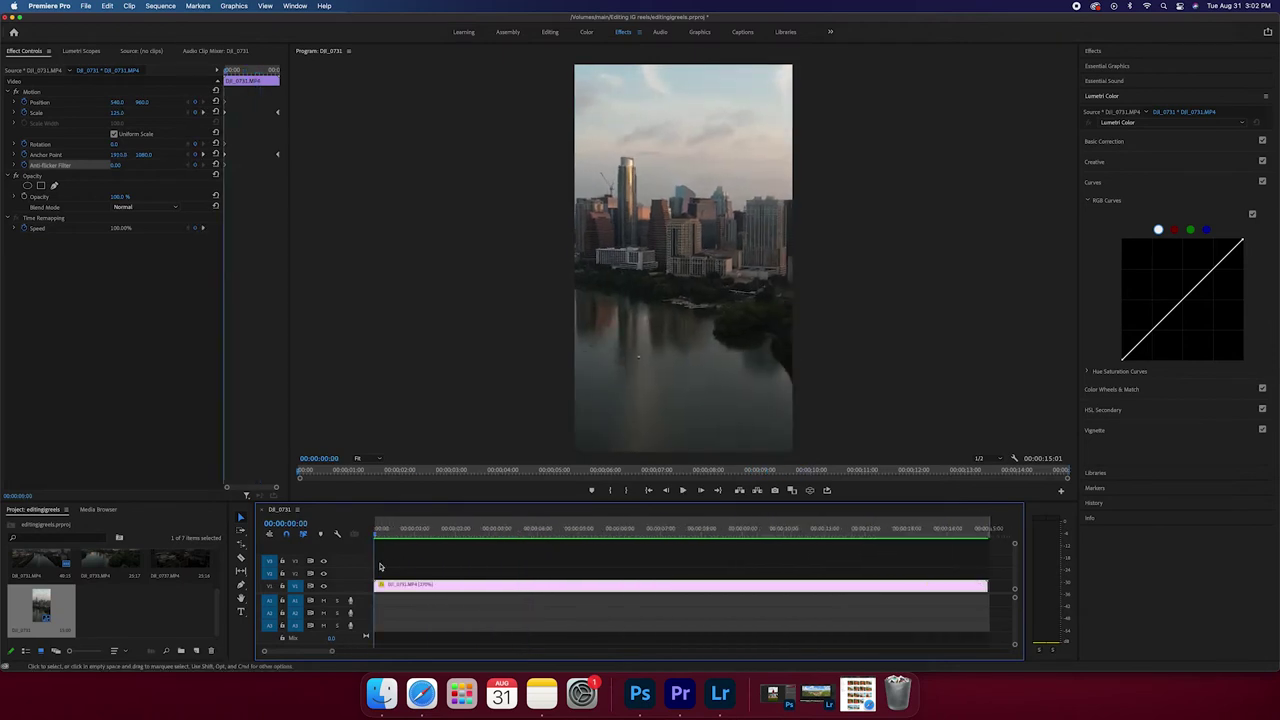
Create a 1080 by 1920 adjustment layer and place it on the track above the clip, covering its full length
click(196, 651)
click(222, 580)
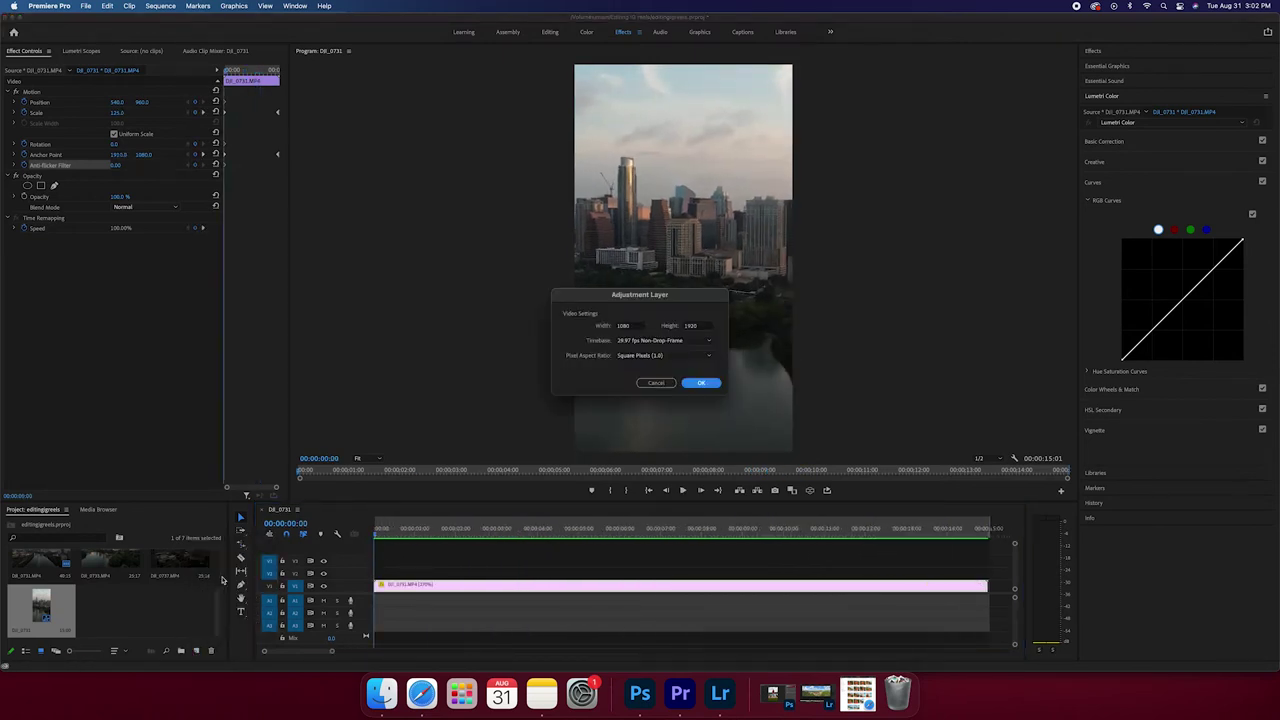
key(Return)
drag(107, 613, 606, 572)
key(minus)
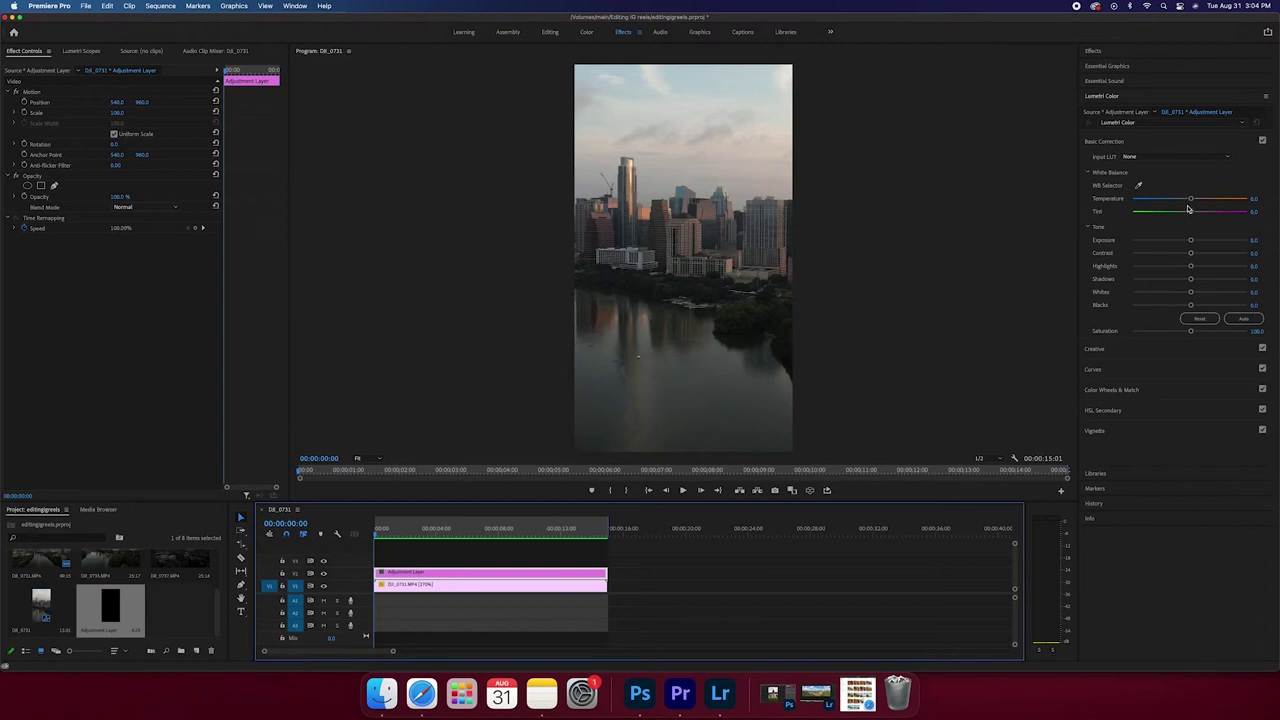
Grade the adjustment layer in Lumetri Basic Correction with Temperature 23, Tint 10 and Saturation about 155
click(1191, 201)
drag(1195, 201, 1201, 201)
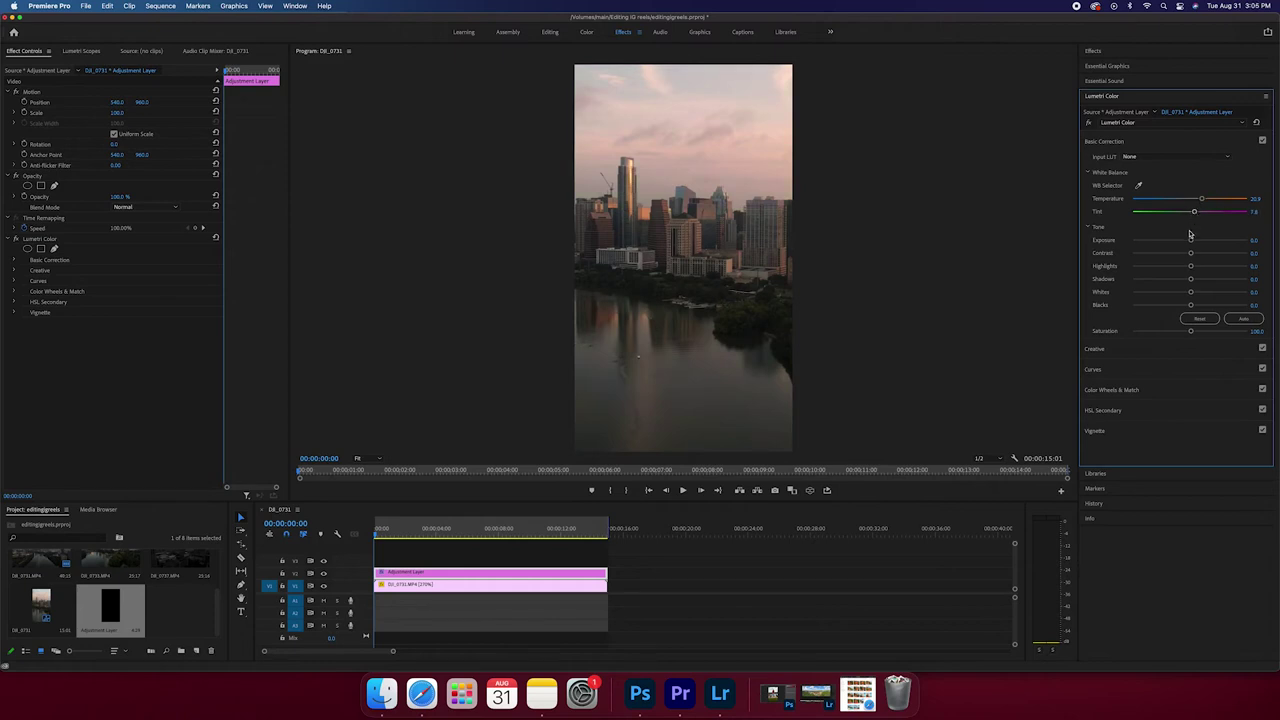
drag(1191, 242, 1185, 304)
drag(1190, 330, 1220, 330)
text(23)
click(1255, 211)
text(10)
Lower the Exposure slightly and set Contrast to -9, Highlights -40, Shadows -5, Whites -7 and Blacks -8, checking the grade against the original
click(1255, 240)
text(-0.7)
click(1256, 253)
text(-9.8)
click(1262, 265)
text(-40)
click(1258, 279)
text(-5)
click(1258, 292)
text(-7)
click(1258, 305)
text(-8)
click(323, 573)
Reshape the RGB curve by pulling the white point inward, adding midtone points and lifting the shadows, then check the red and blue channels
click(1160, 369)
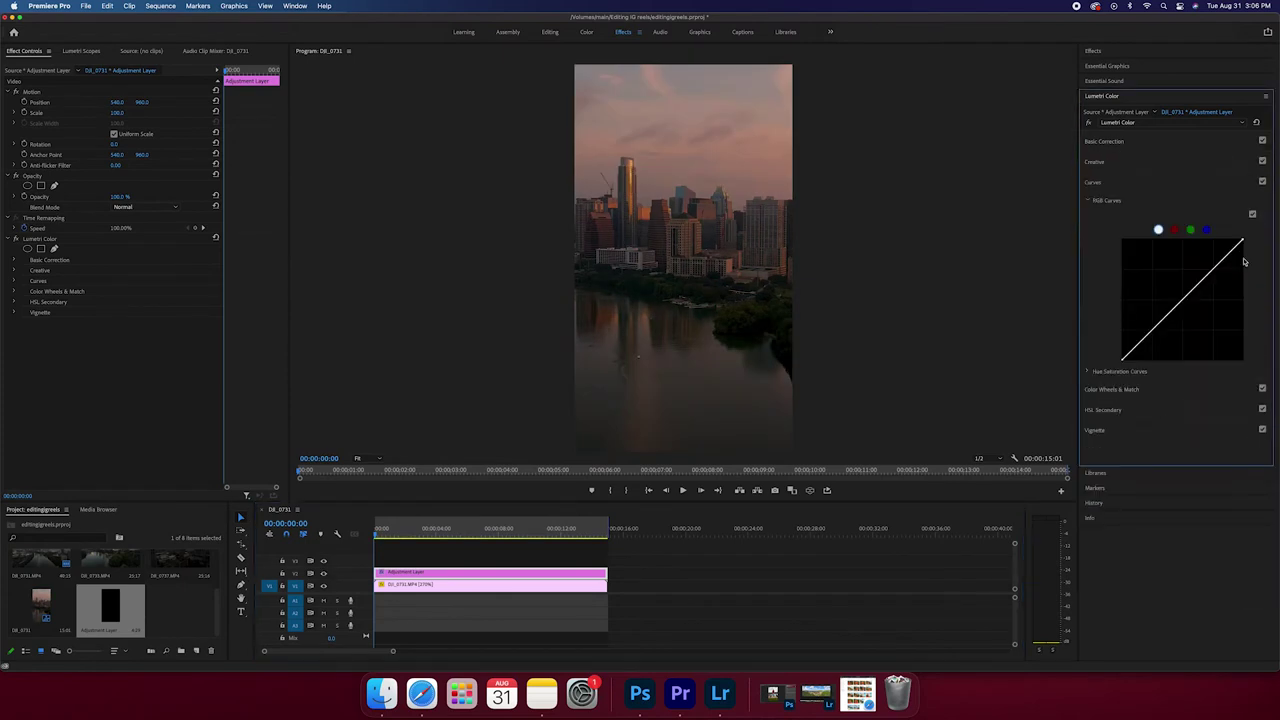
drag(1243, 239, 1233, 239)
click(1199, 274)
click(1172, 301)
drag(1145, 332, 1145, 326)
click(1174, 229)
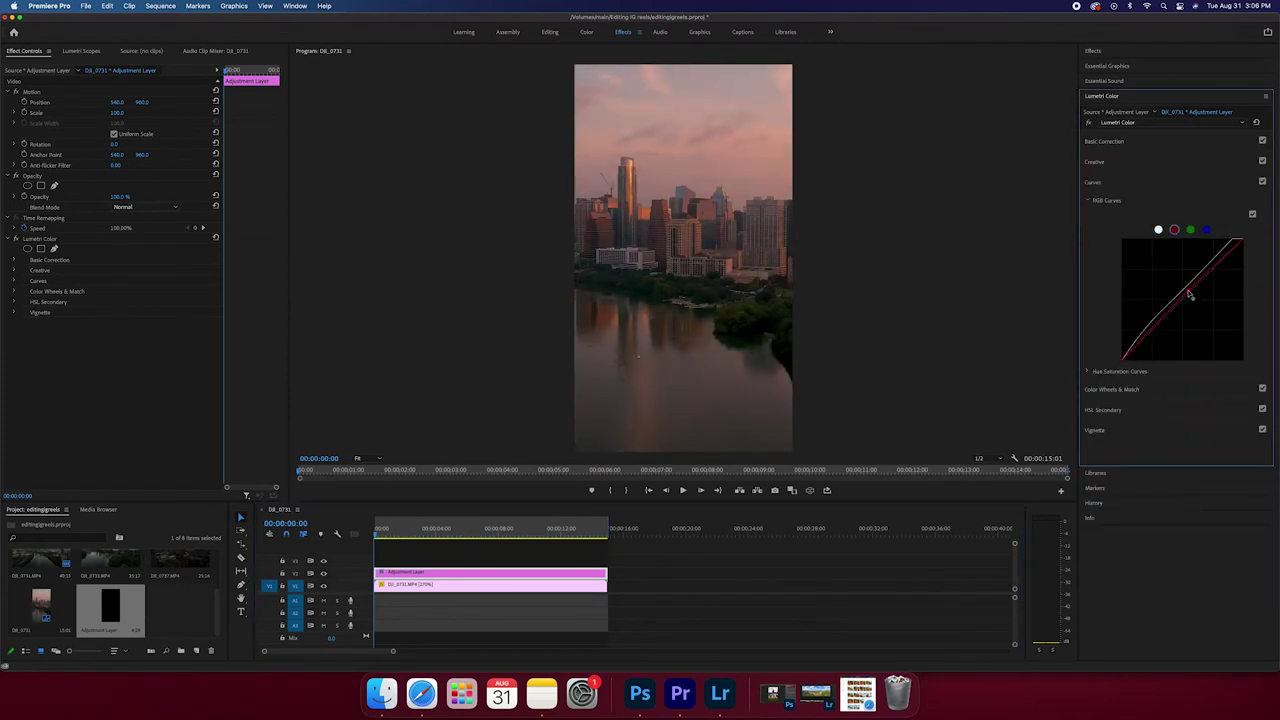
click(1206, 229)
Slightly darken the midtones and highlights with the Lumetri color wheels, judging the grade around 00:00:07:29
drag(385, 535, 498, 536)
click(1112, 389)
drag(1153, 280, 1153, 286)
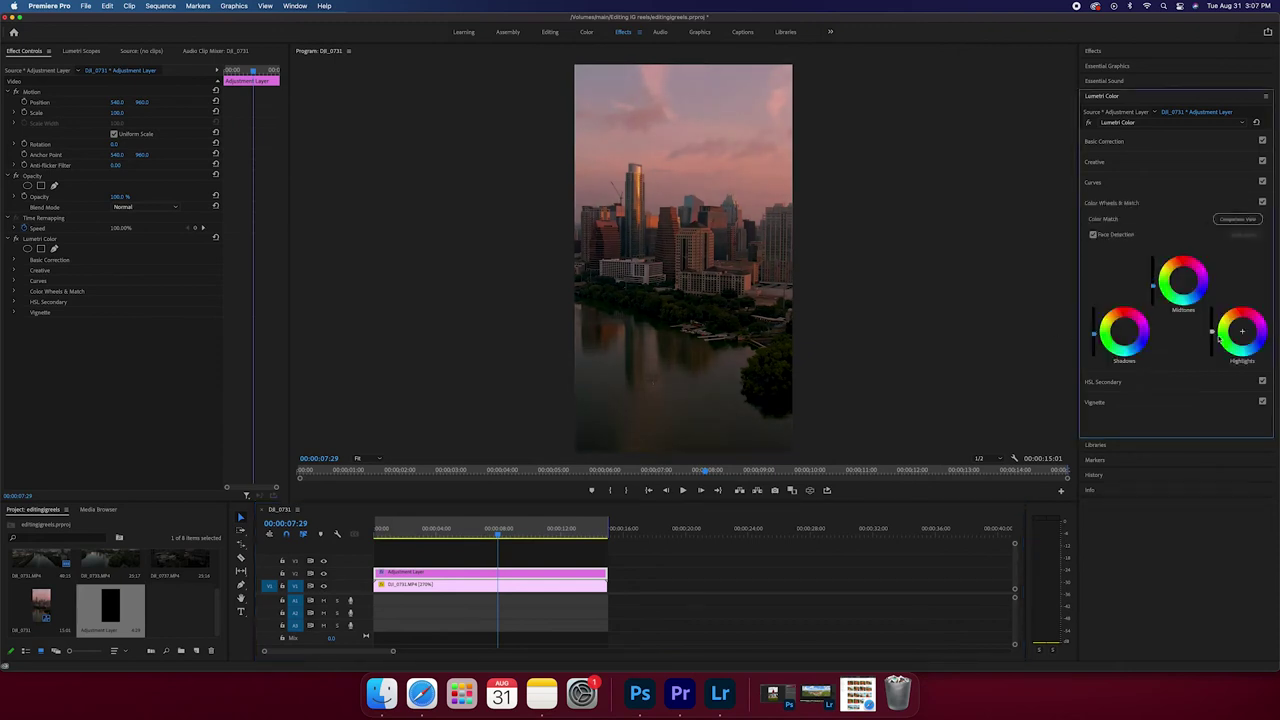
drag(1211, 331, 1211, 335)
click(1140, 402)
click(1130, 141)
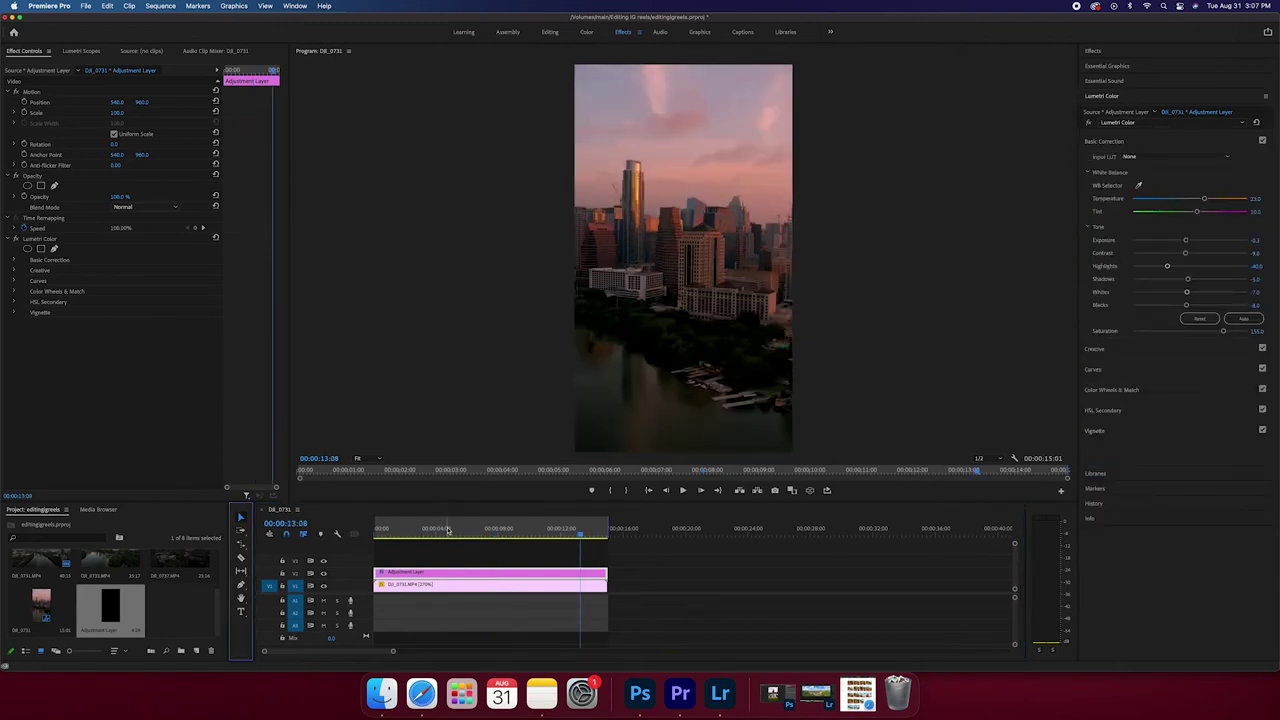
Return to the start of the sequence and render it from In to Out
drag(448, 530, 251, 466)
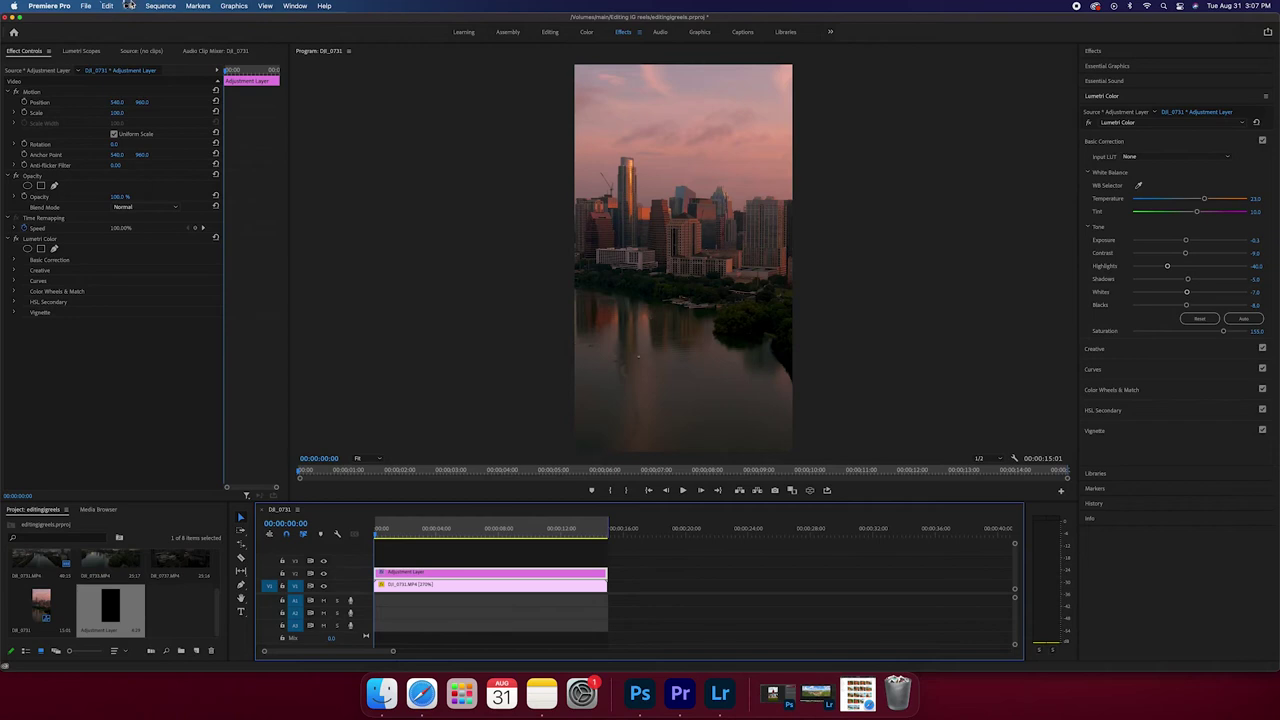
click(99, 5)
mouse_move(160, 5)
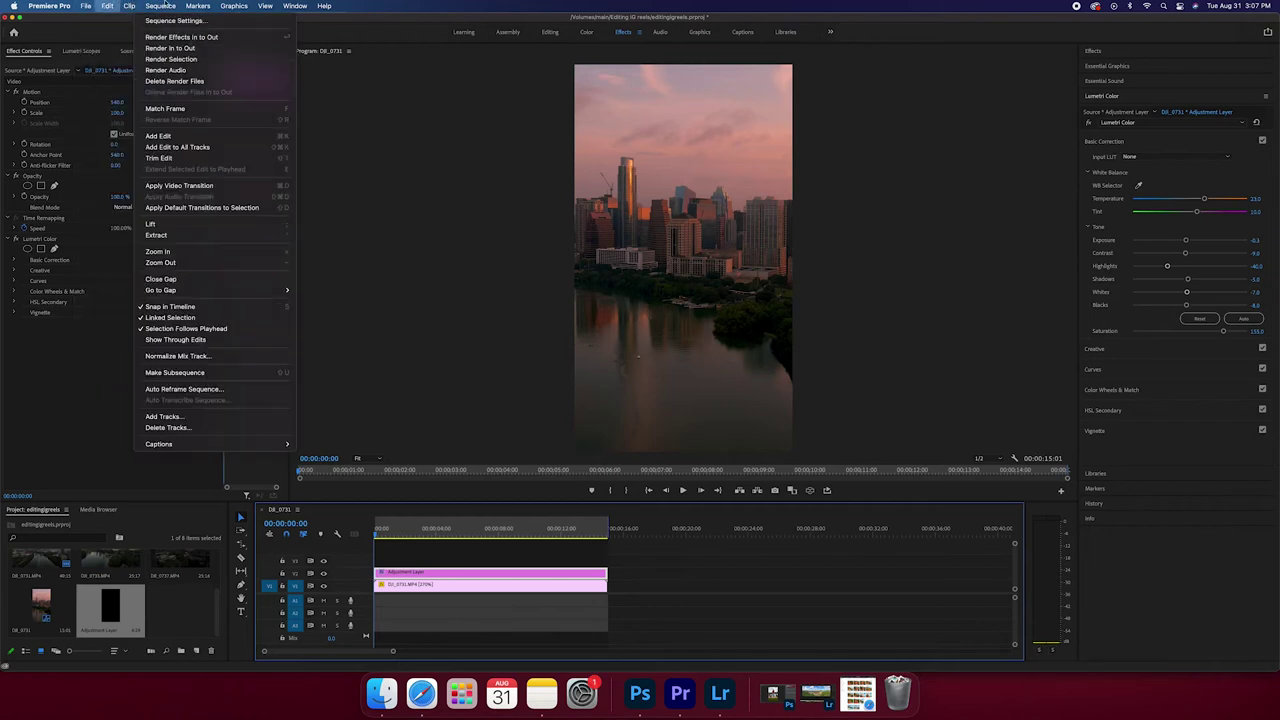
click(172, 48)
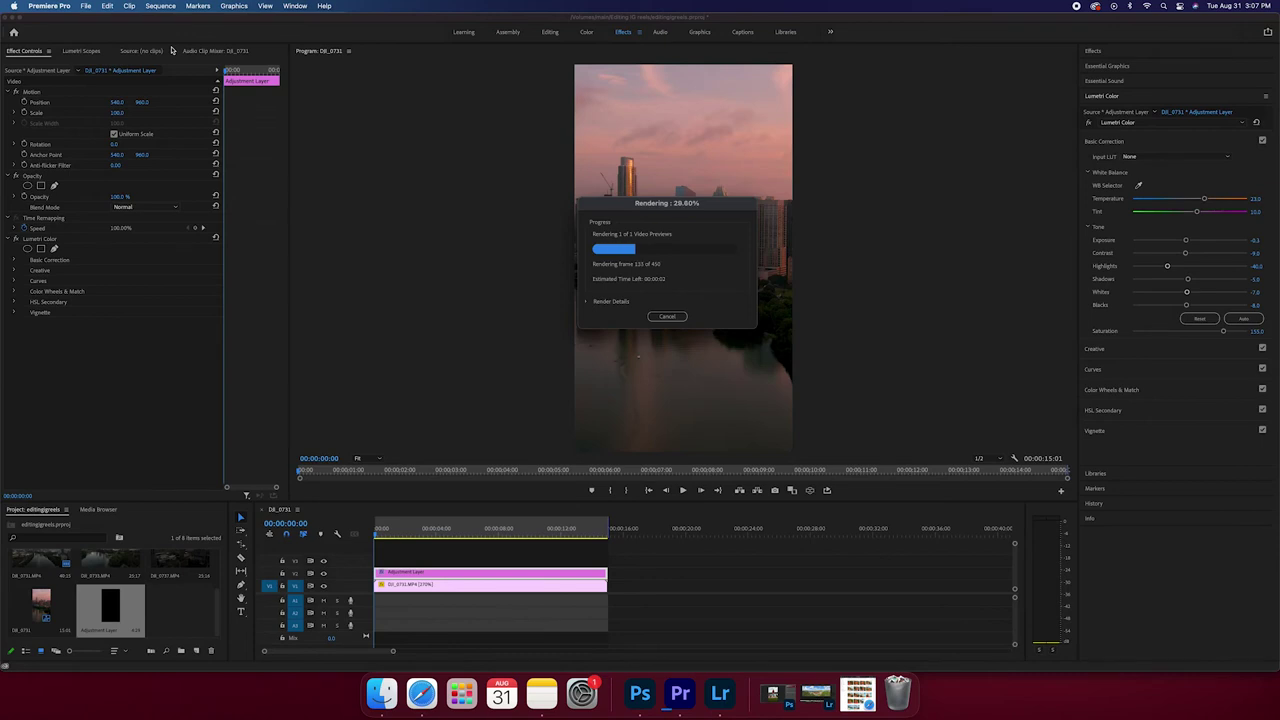
Set up a media export with the High Quality 1080p HD preset and match its video settings to the source
click(86, 5)
mouse_move(150, 317)
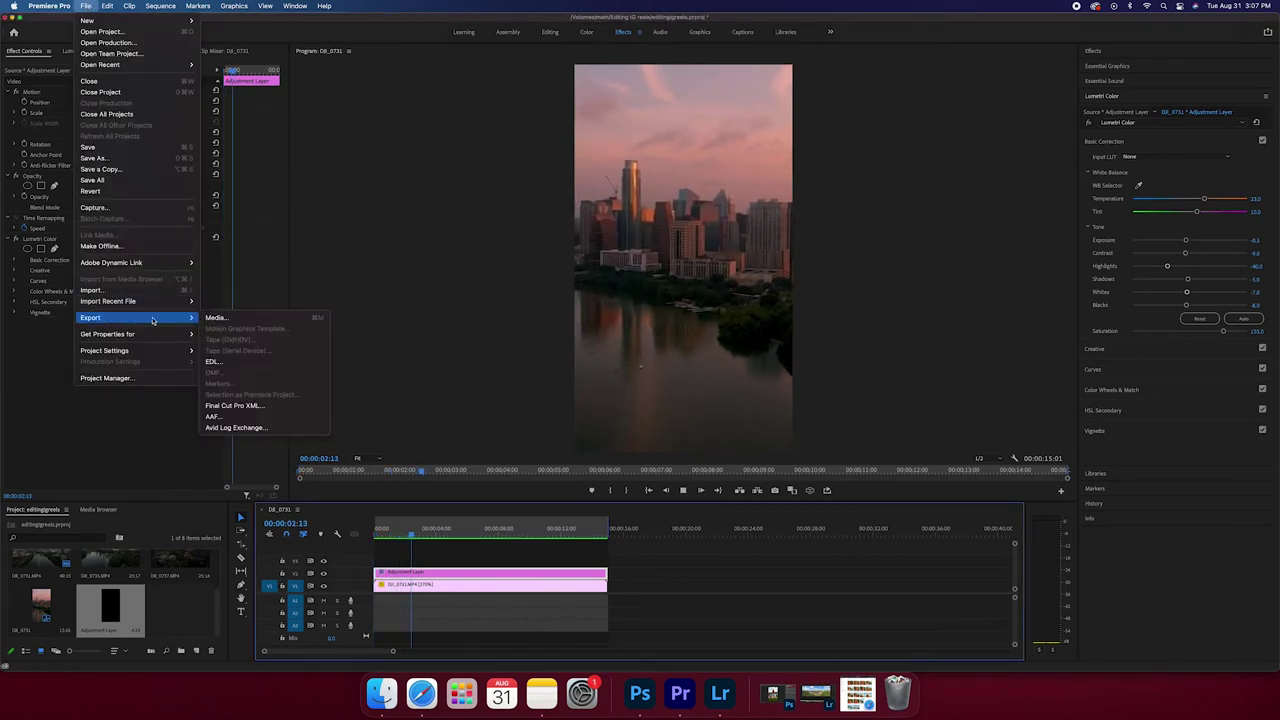
click(230, 317)
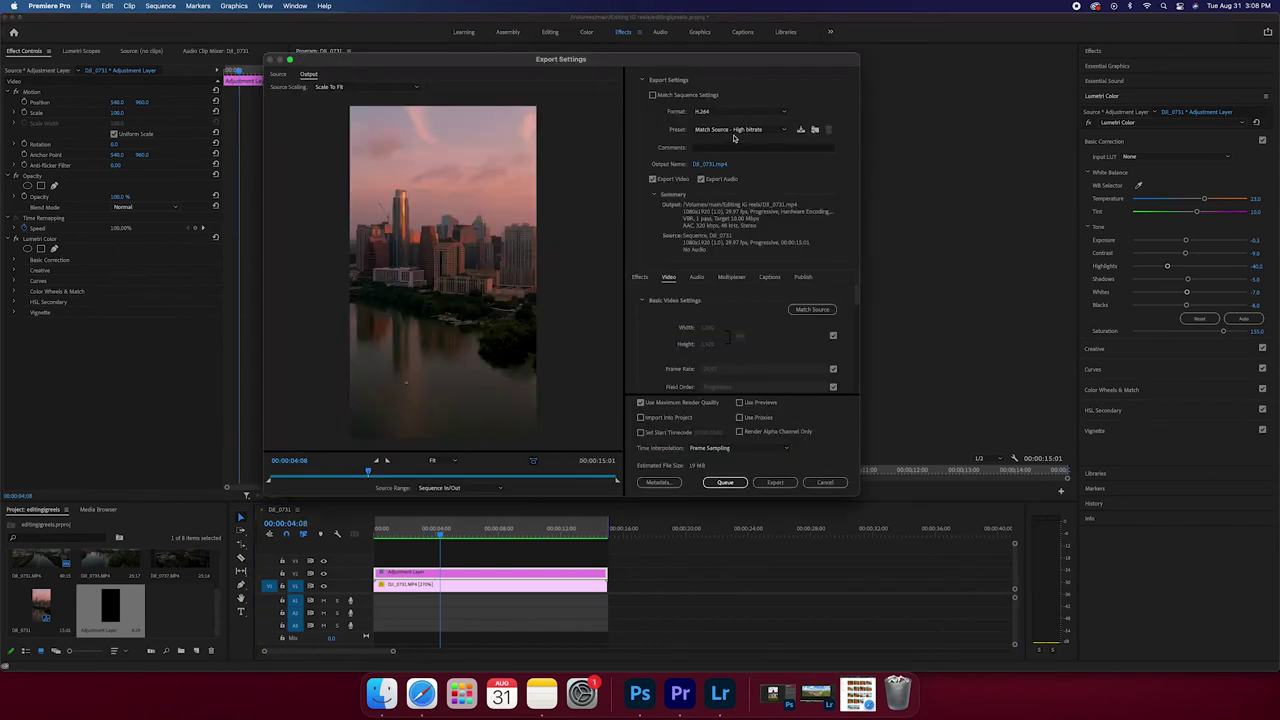
click(734, 130)
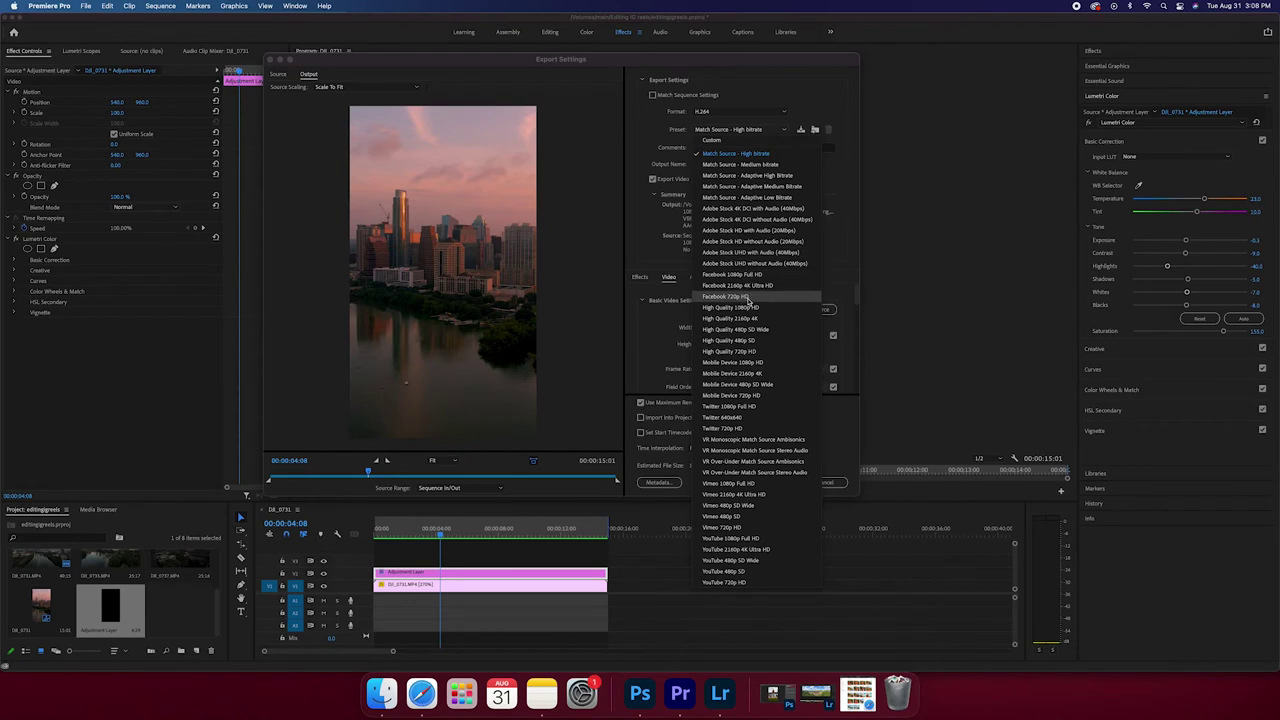
click(746, 309)
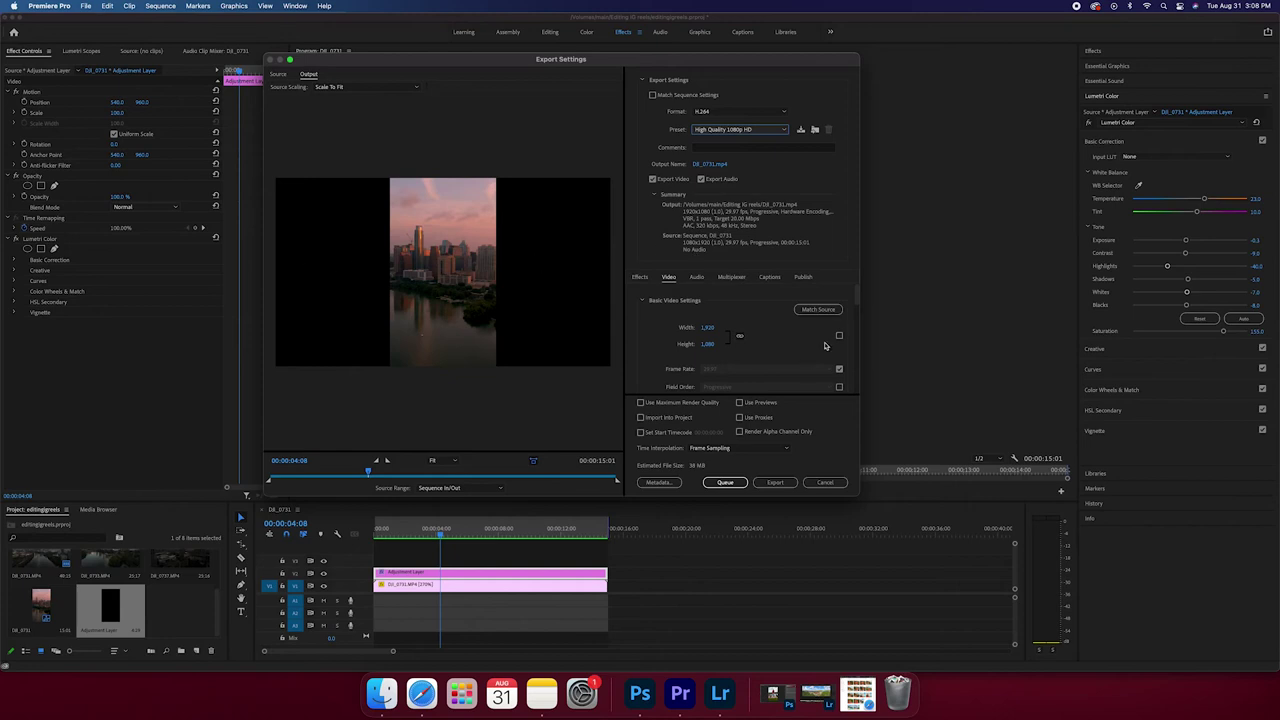
click(818, 309)
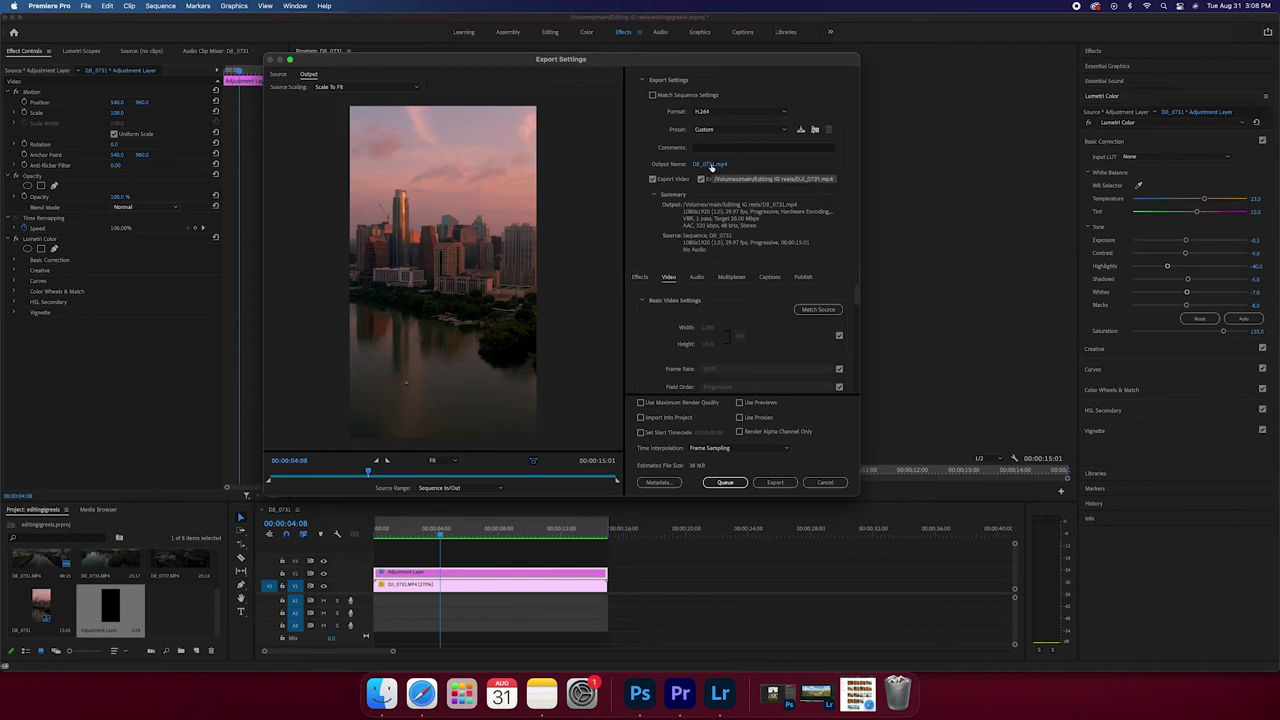
Name the output file IGreelskyline in the Editing IG reels folder and enable Render at Maximum Depth
click(709, 164)
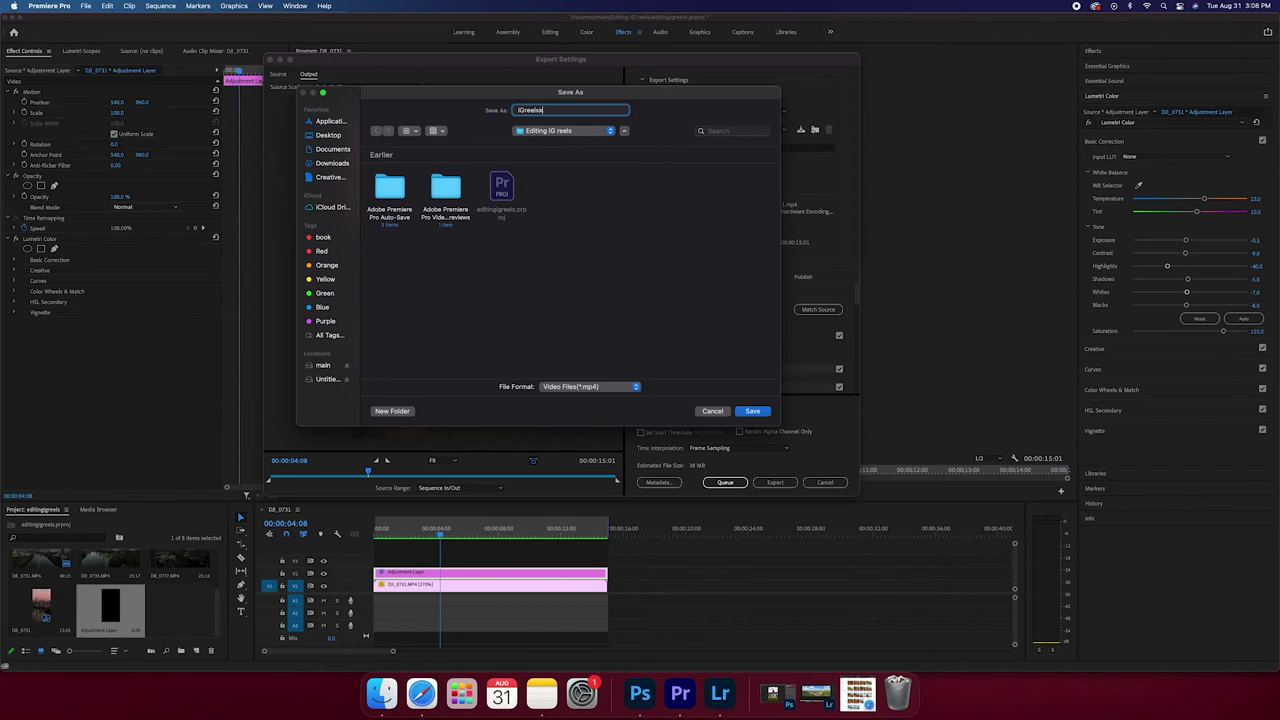
click(752, 411)
scroll(667, 354, down, 2)
click(645, 356)
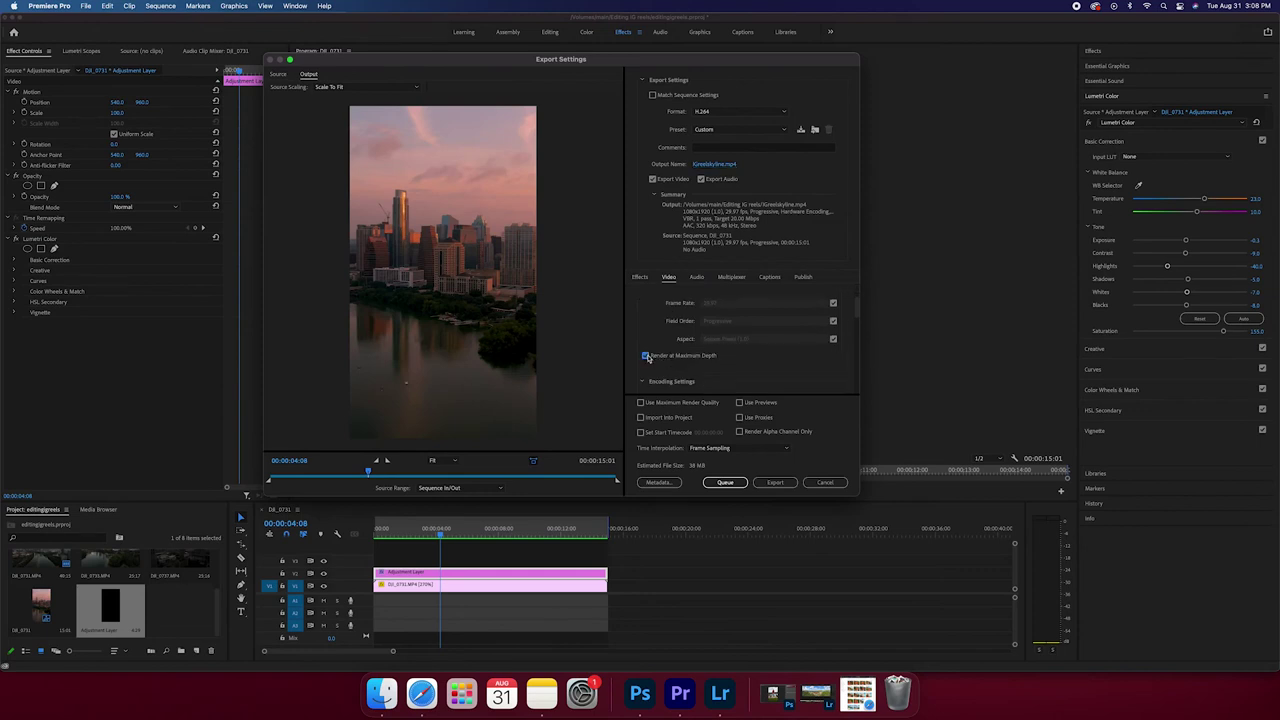
Enable Use Maximum Render Quality and export the IGreelskyline video
click(641, 403)
click(779, 486)
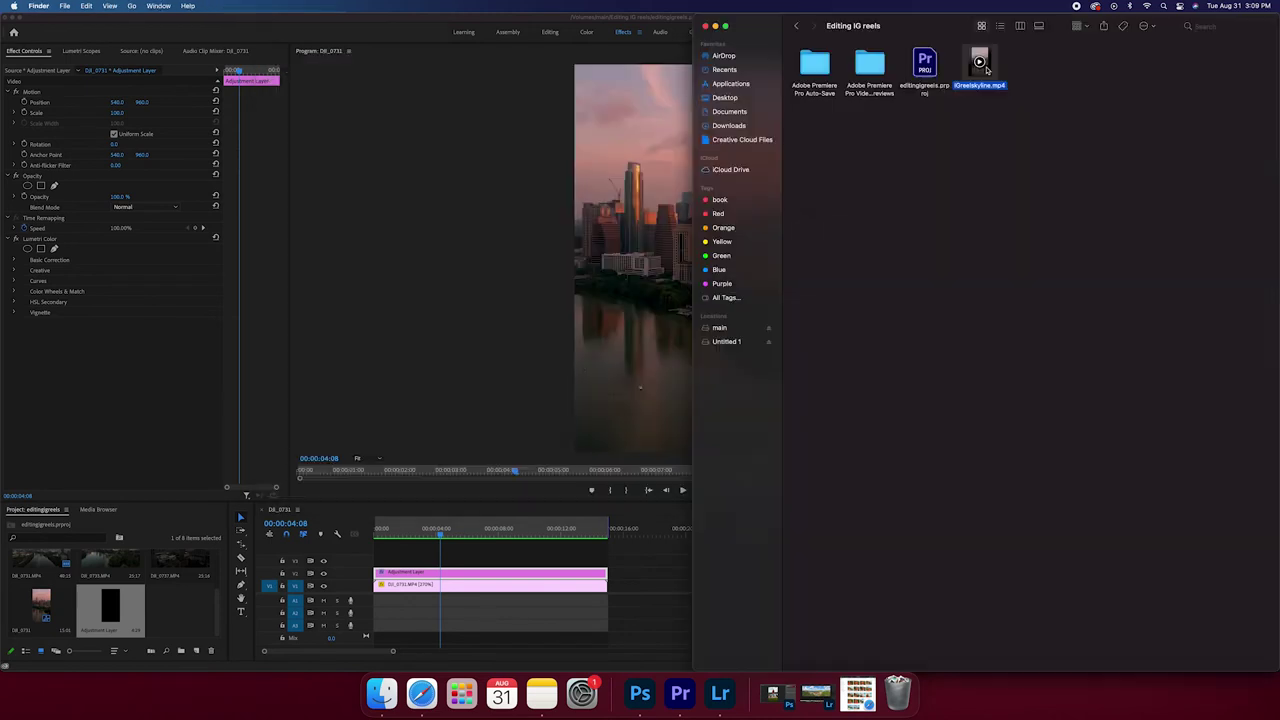
In Finder, share the exported IGreelskyline.mp4 file through AirDrop
right_click(987, 68)
mouse_move(1012, 199)
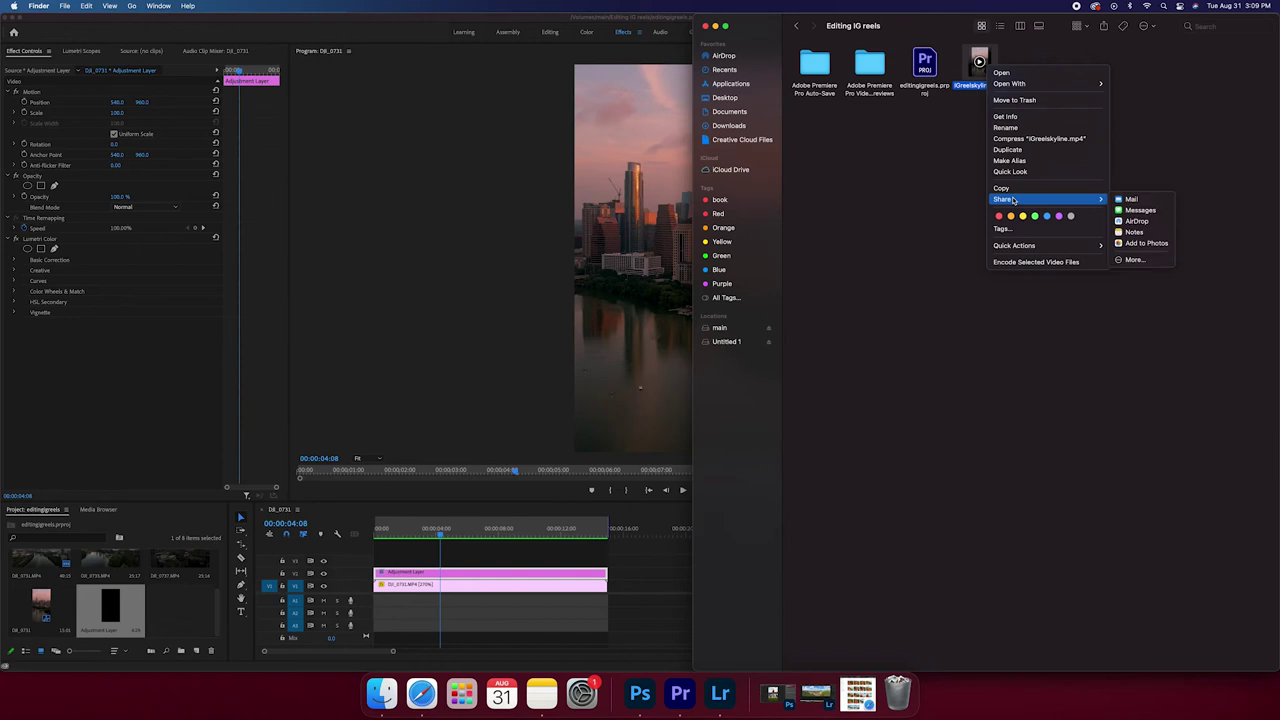
click(1137, 221)
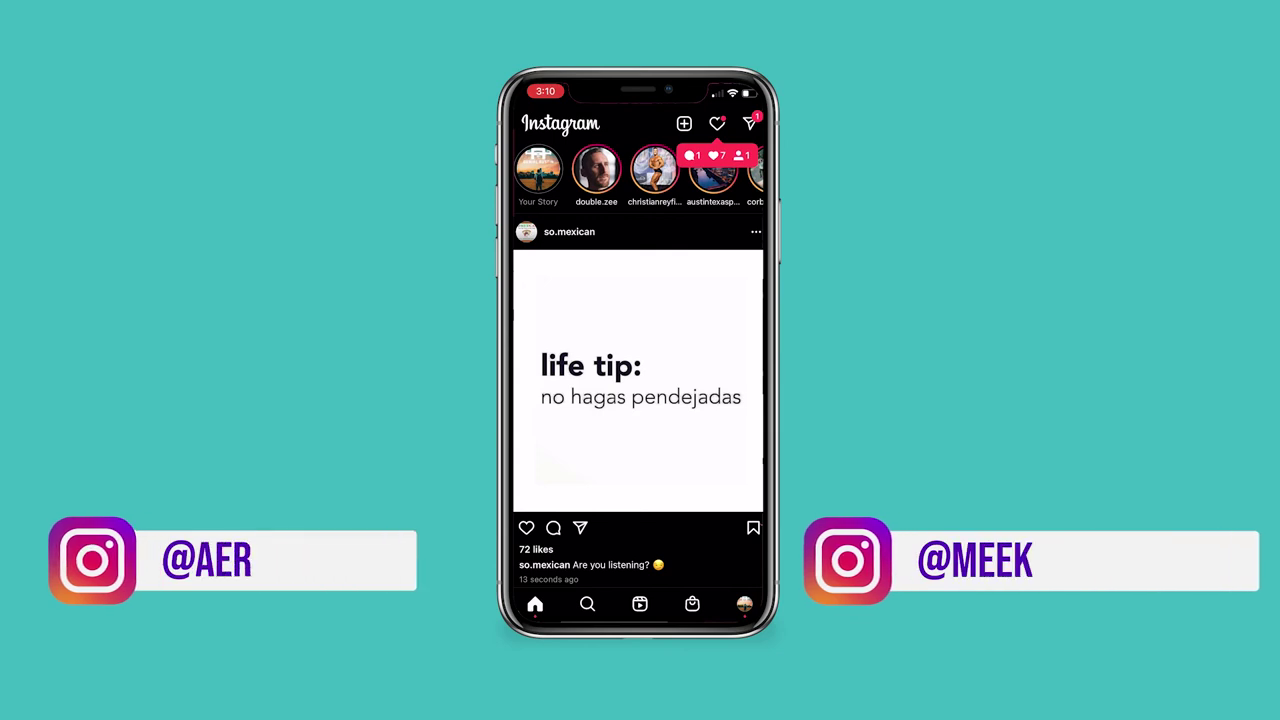
In Instagram on the phone, start a new reel, add the full skyline video from the camera roll, and open the audio options
click(684, 123)
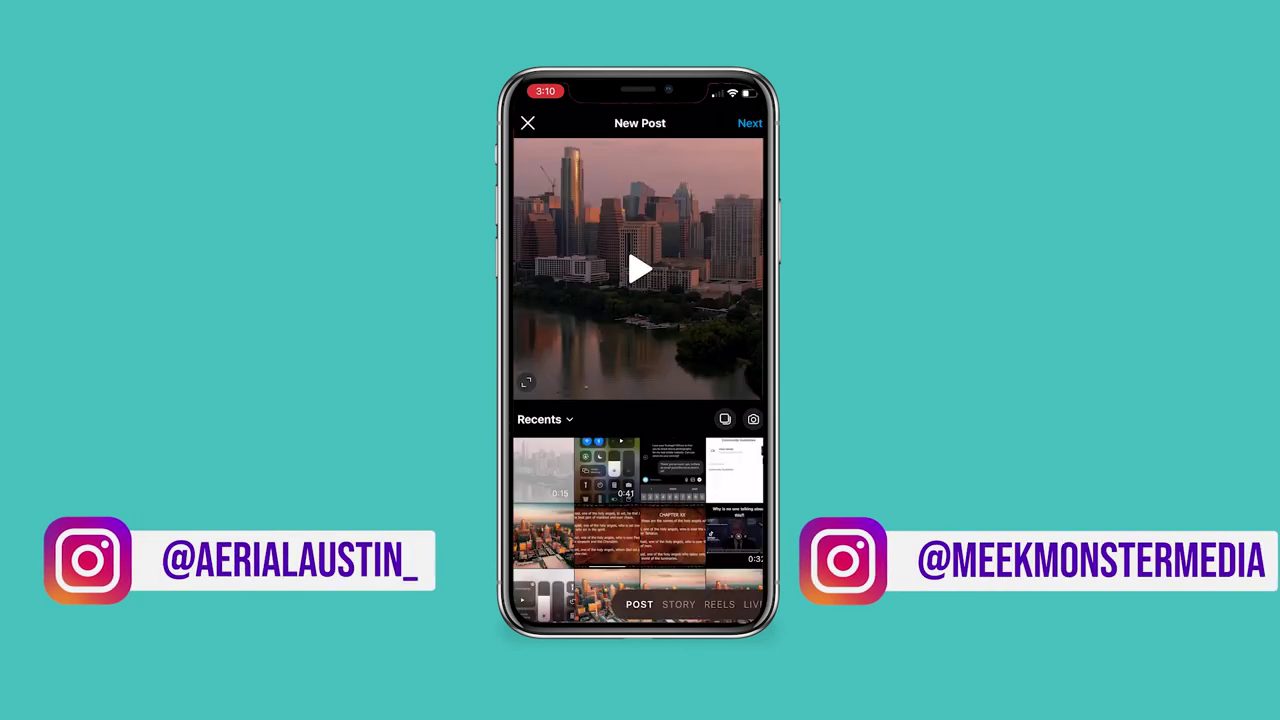
click(719, 604)
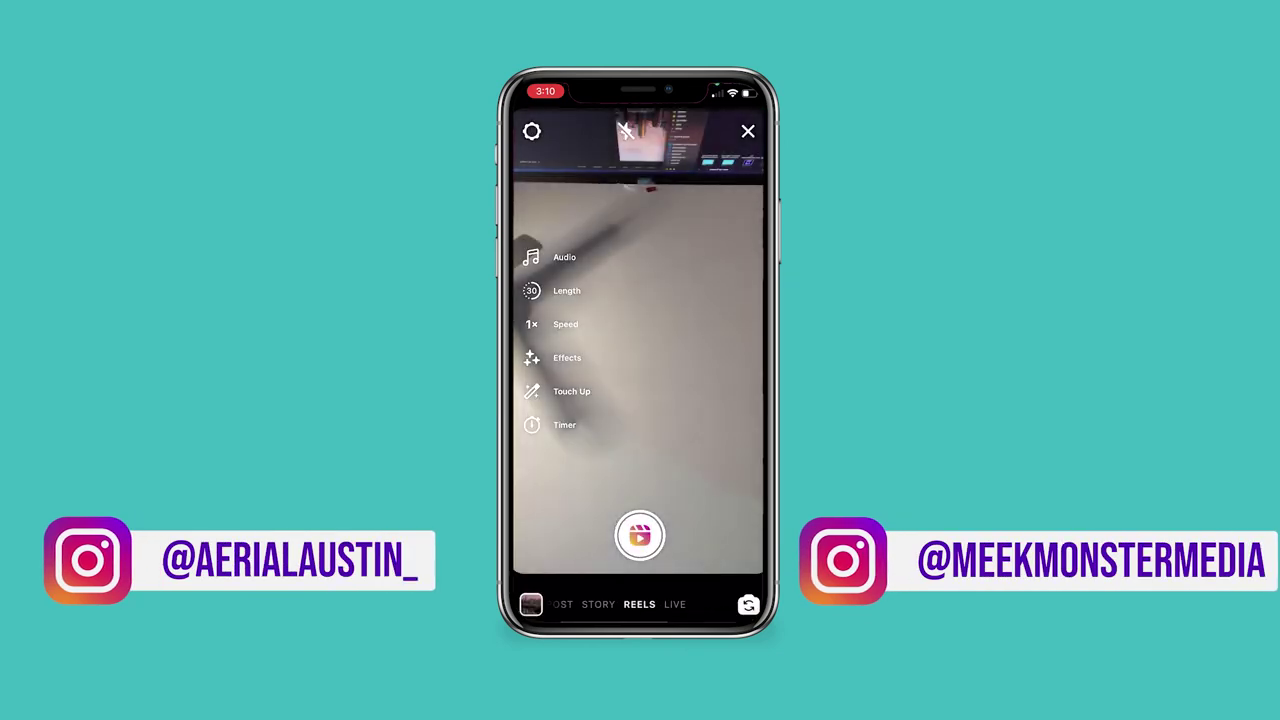
click(531, 603)
click(553, 250)
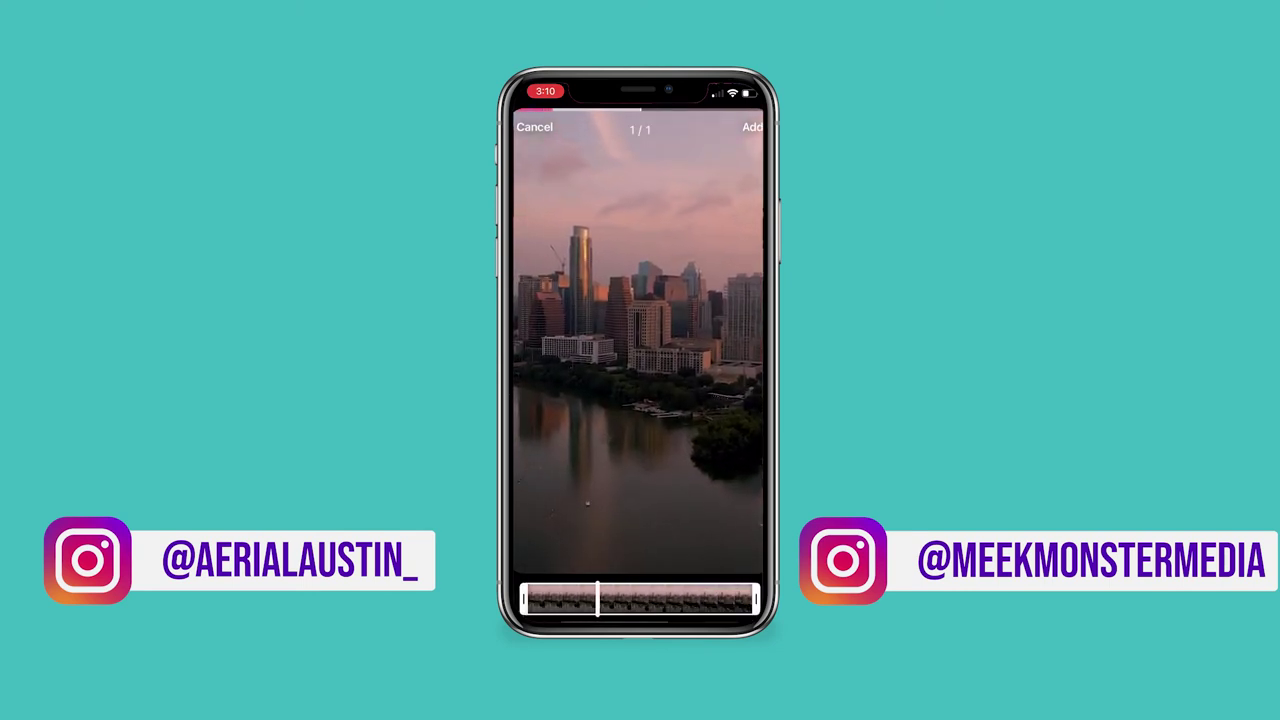
click(751, 127)
click(531, 257)
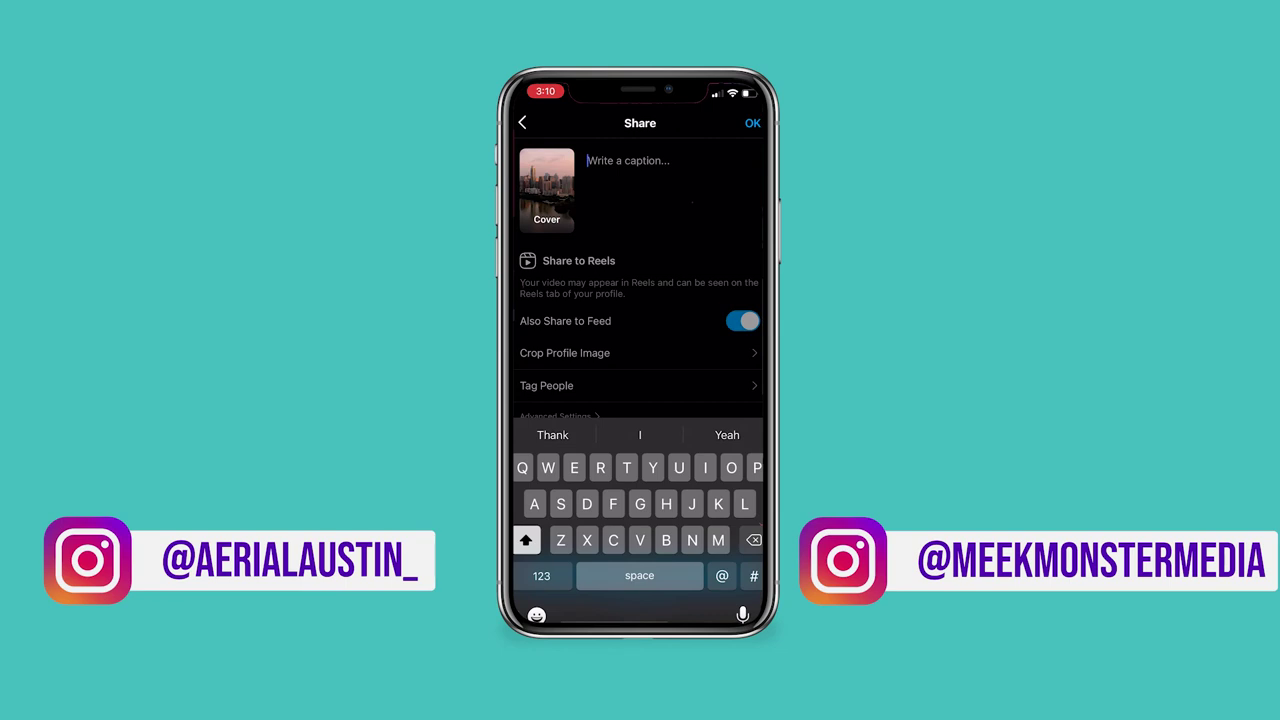
Set the reel's cover image to a video frame slightly past the middle of the clip
click(547, 190)
drag(530, 575, 660, 575)
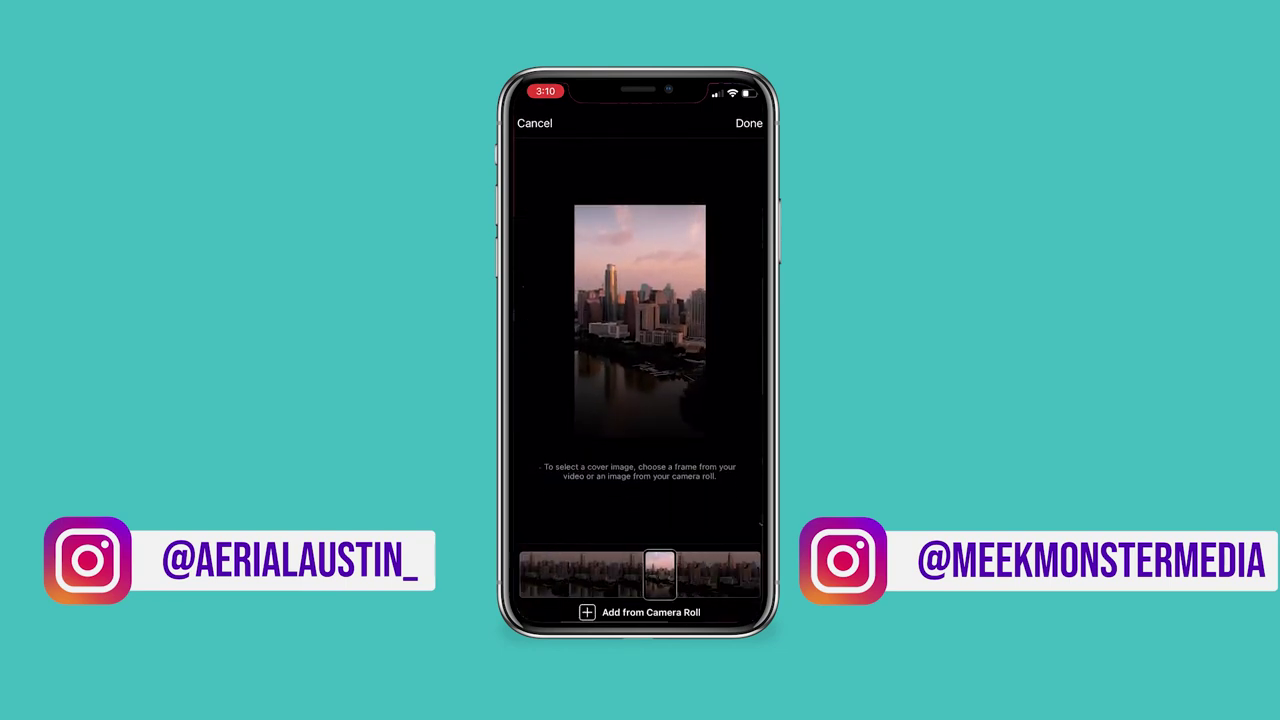
click(749, 123)
Write the reel caption "Don't worry, be happy." followed by a sunglasses emoji
text(D)
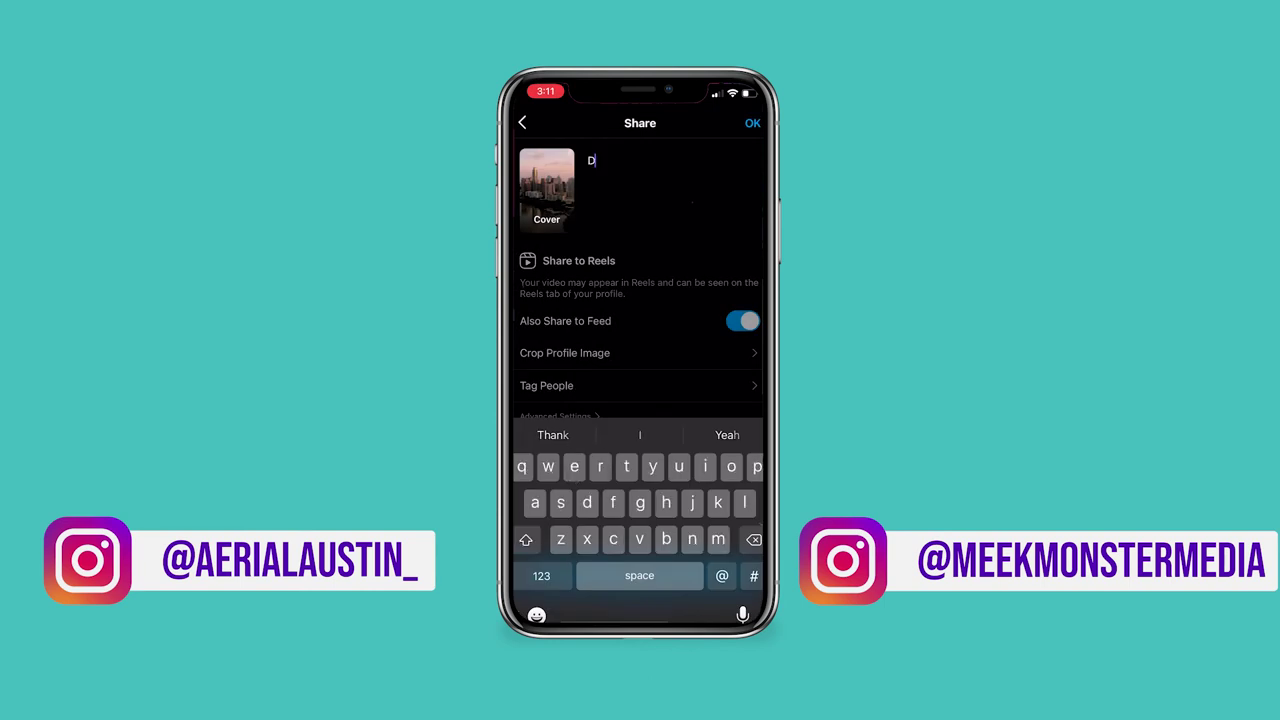
text(on’t worry, b)
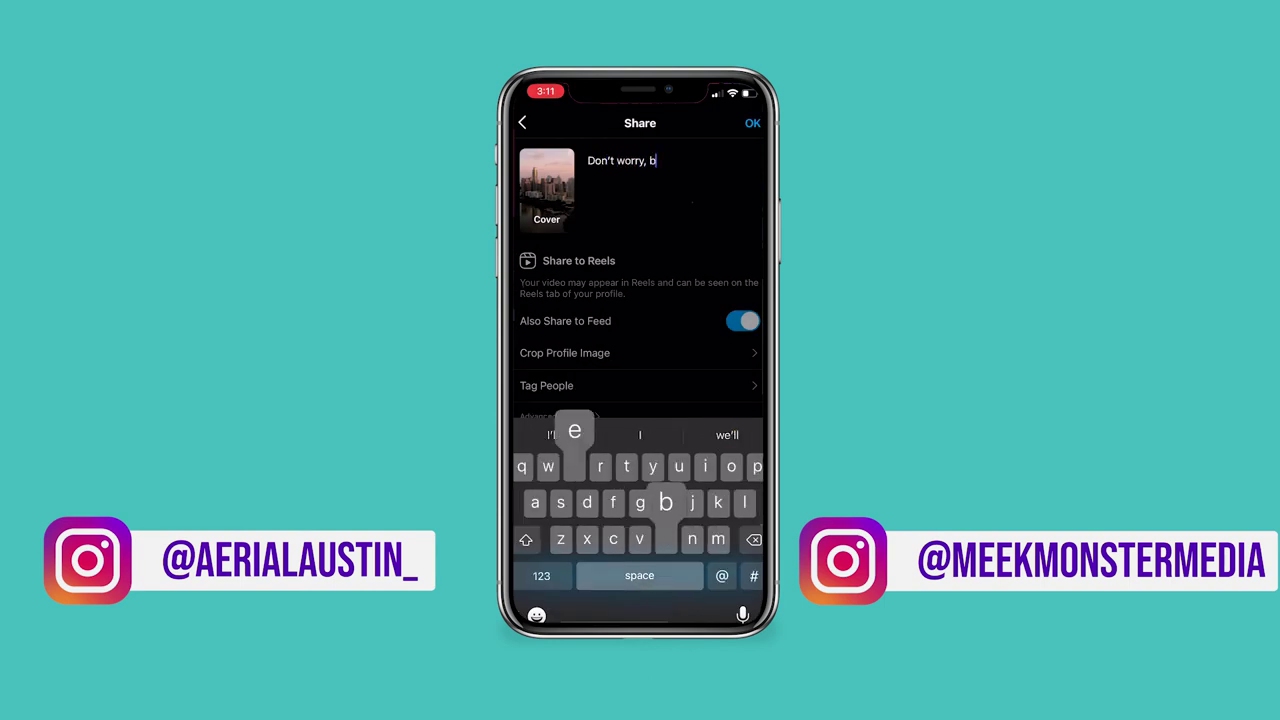
text(e happy.)
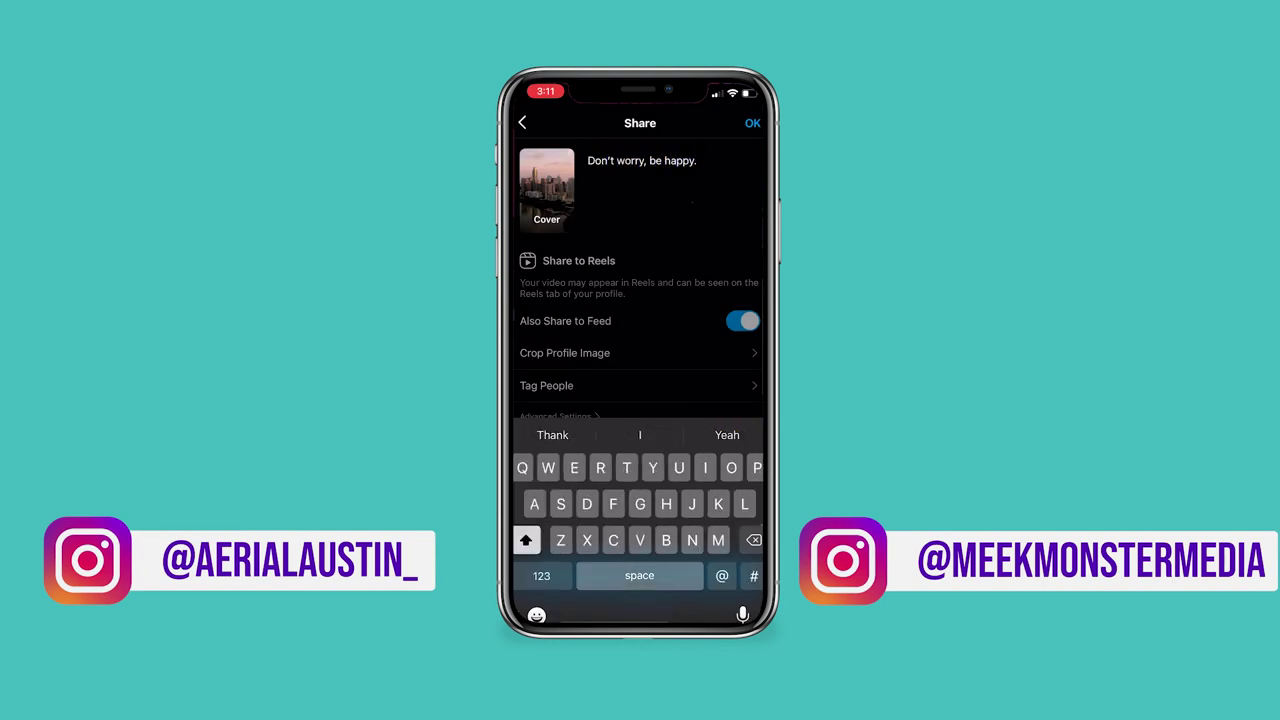
click(536, 615)
click(752, 123)
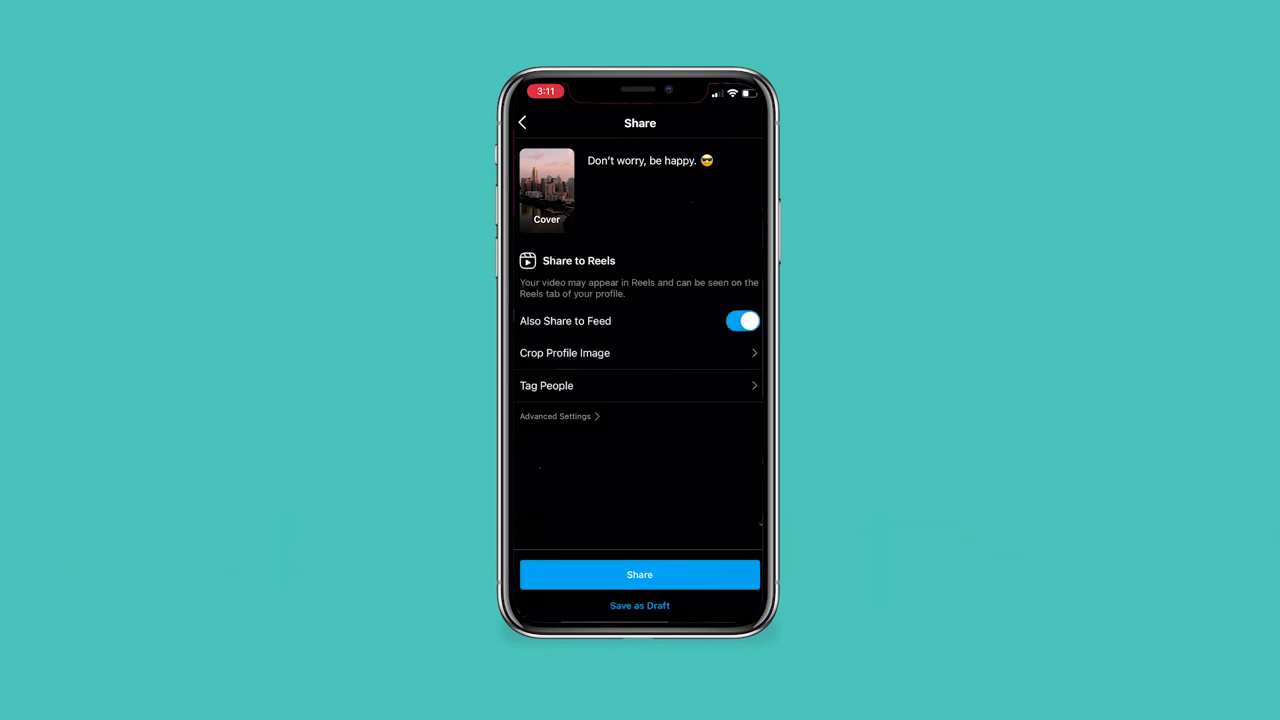